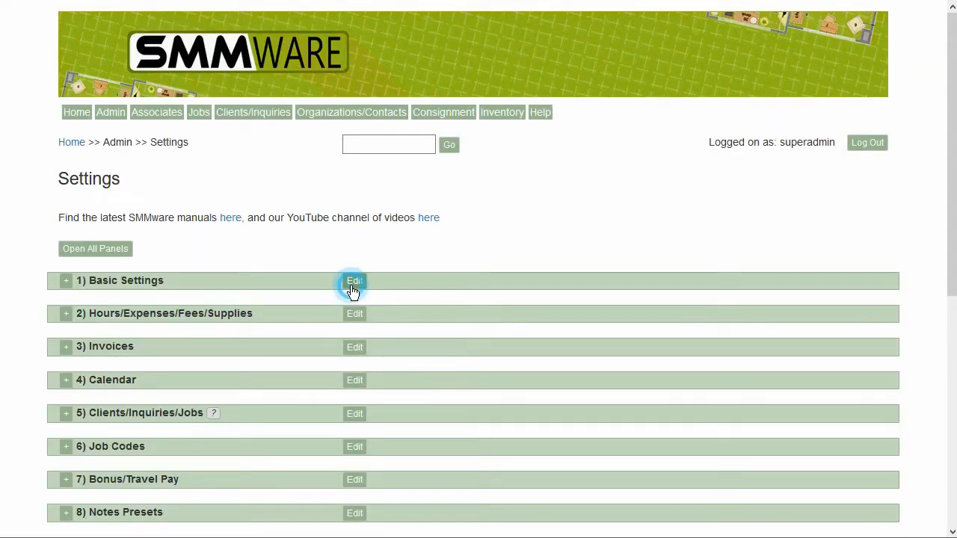
- In the Basic Settings, set the QuickBooks integration to QuickBooks Online and save the changes
left_click(352, 282)
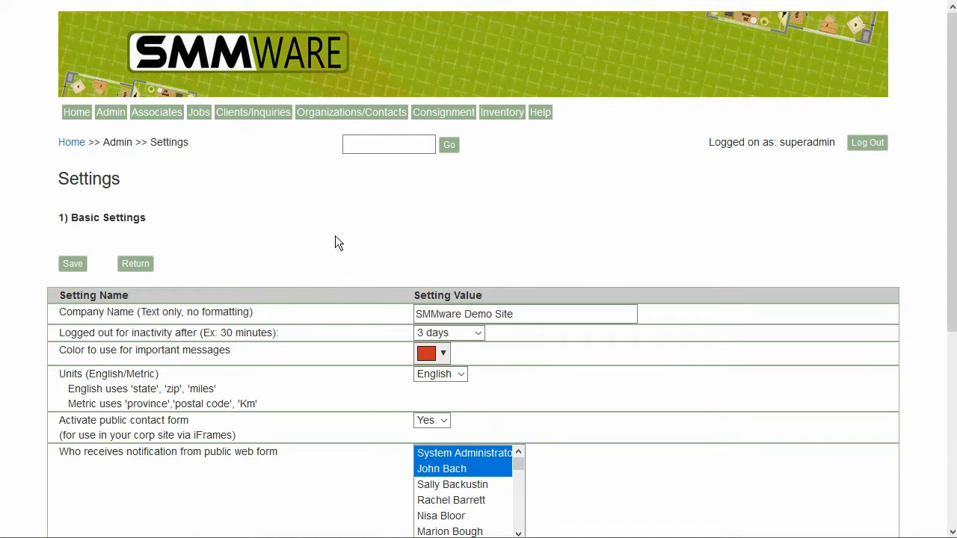
scroll(335, 242, "down", 5)
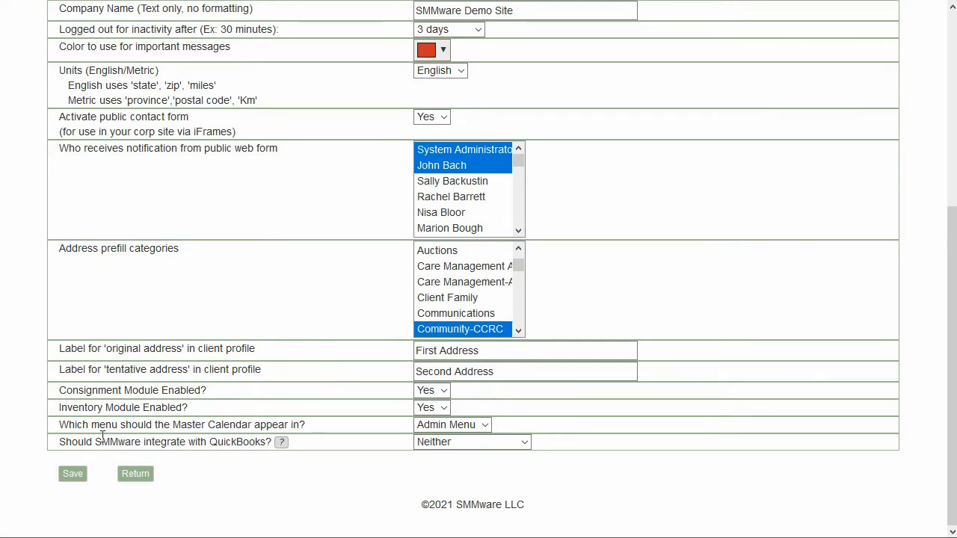
left_click_drag(102, 442, 237, 442)
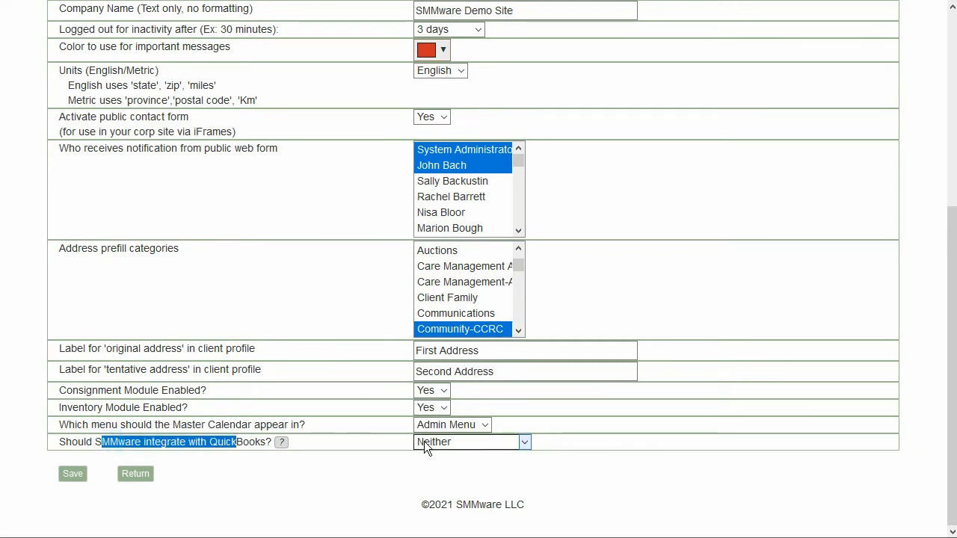
left_click(424, 444)
left_click(445, 479)
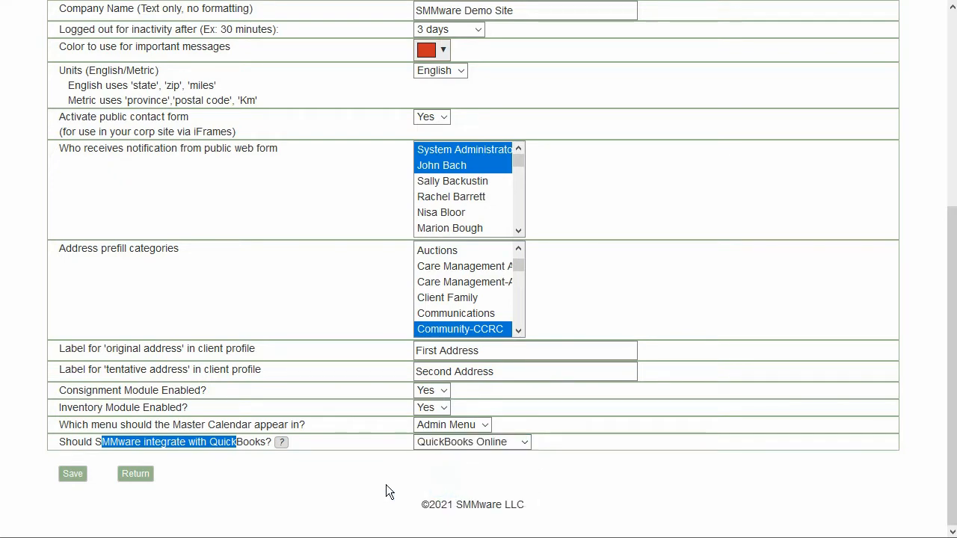
left_click(75, 474)
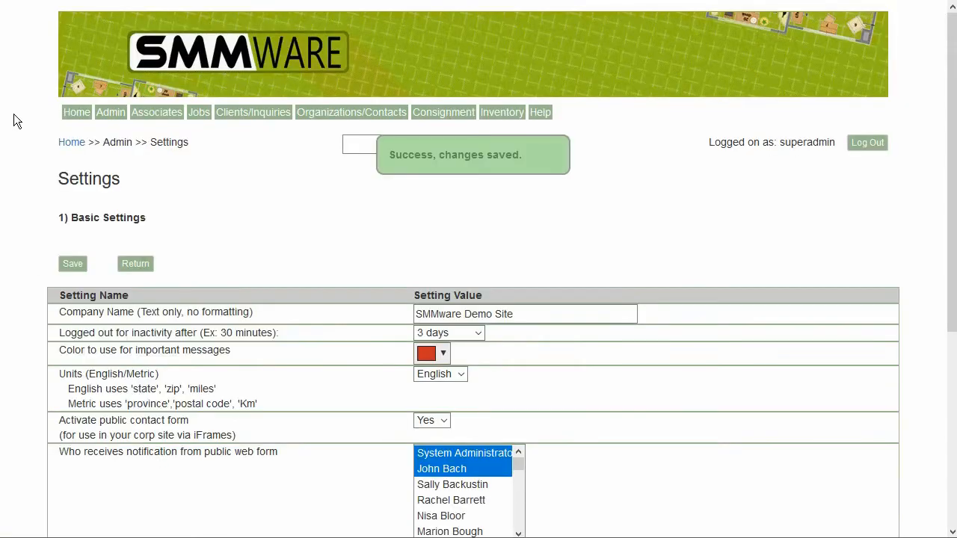
- Start the QuickBooks Online connection and sign in to the Intuit account with the prefilled email and password
left_click(64, 112)
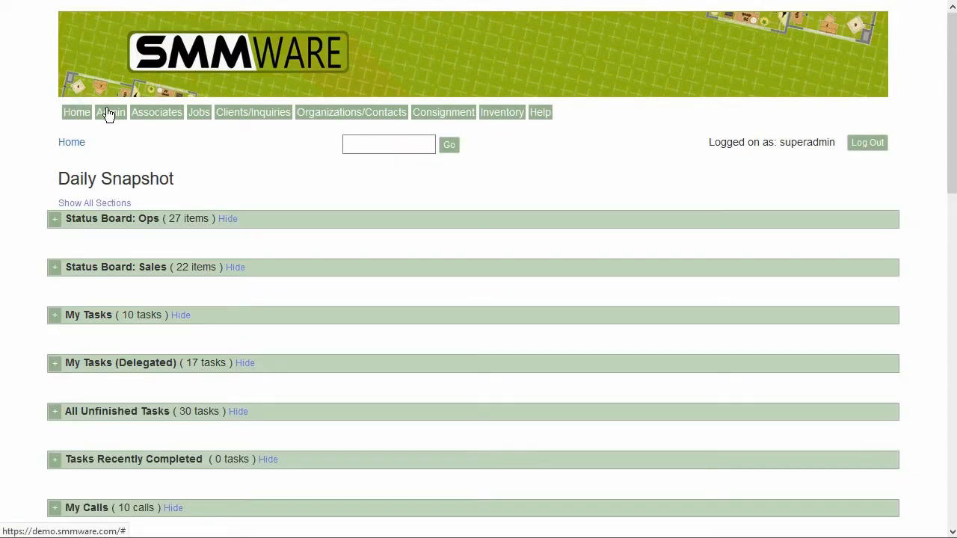
left_click(108, 113)
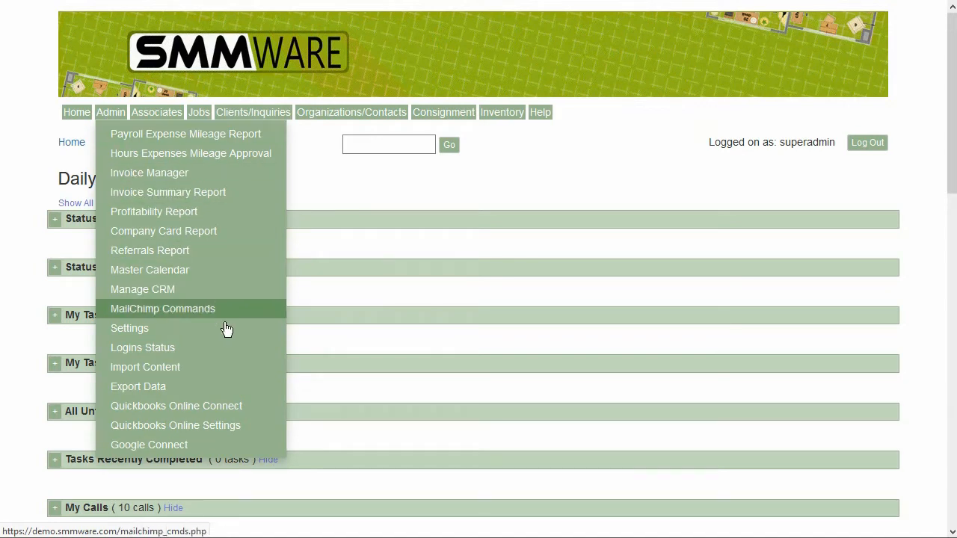
left_click(220, 405)
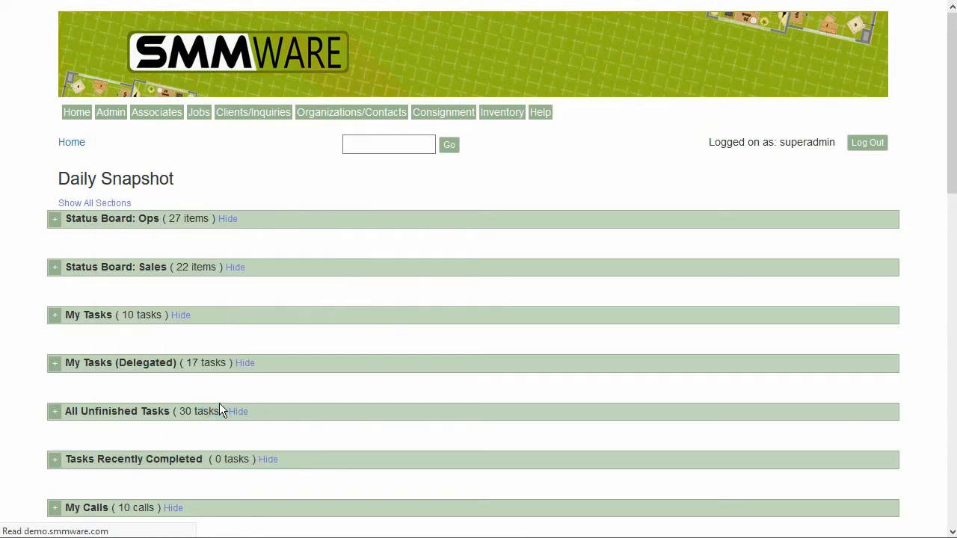
left_click(150, 288)
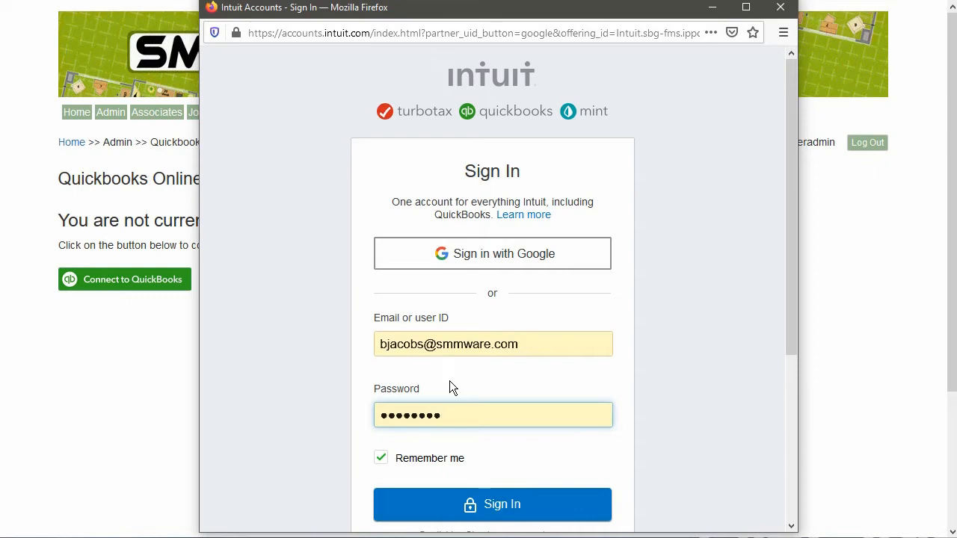
left_click(452, 504)
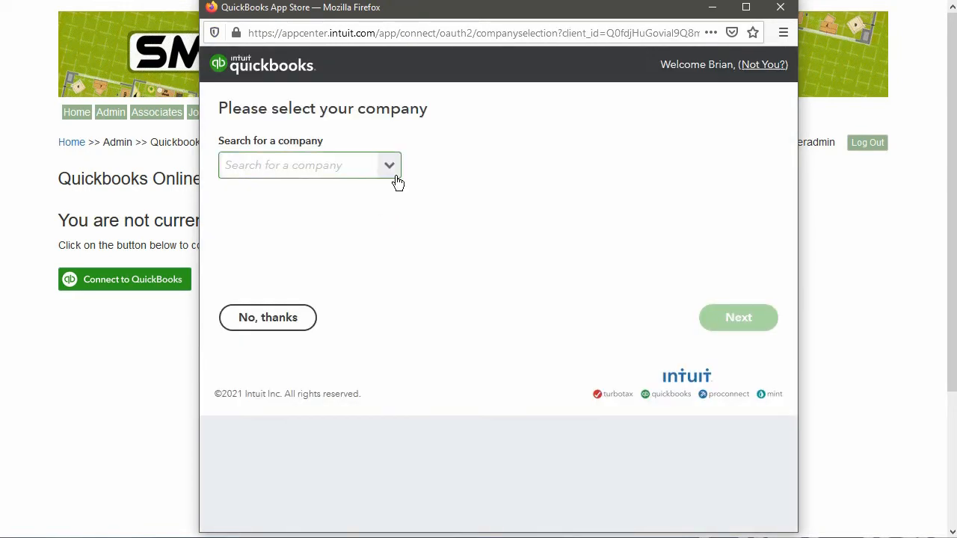
- Choose SMMware_Demo_2_US as the QuickBooks company and authorize its connection to Dev for SMMware
left_click(392, 170)
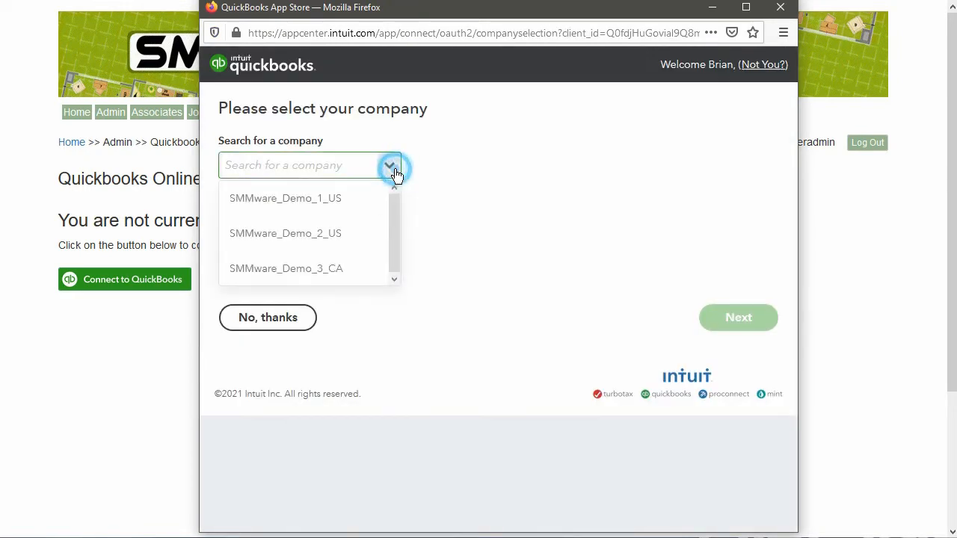
left_click(358, 233)
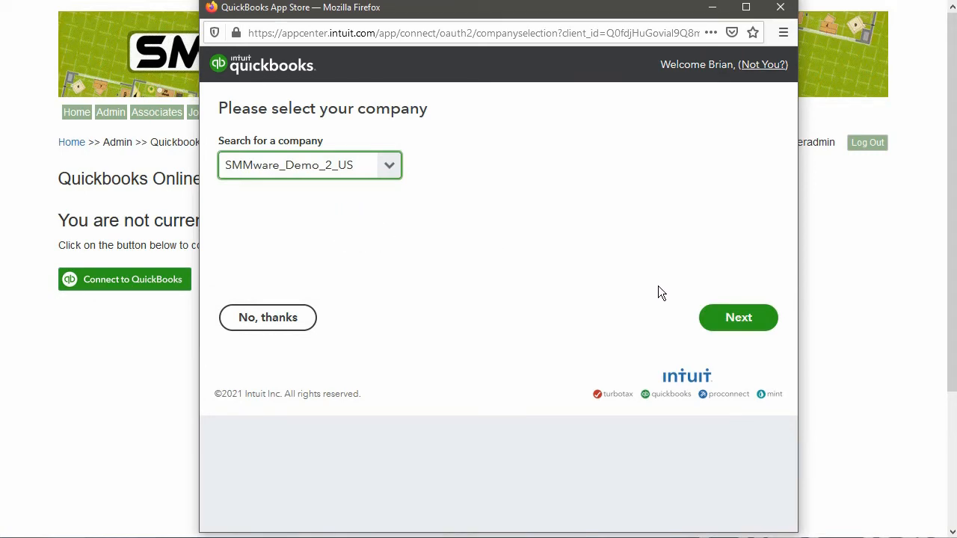
left_click(725, 317)
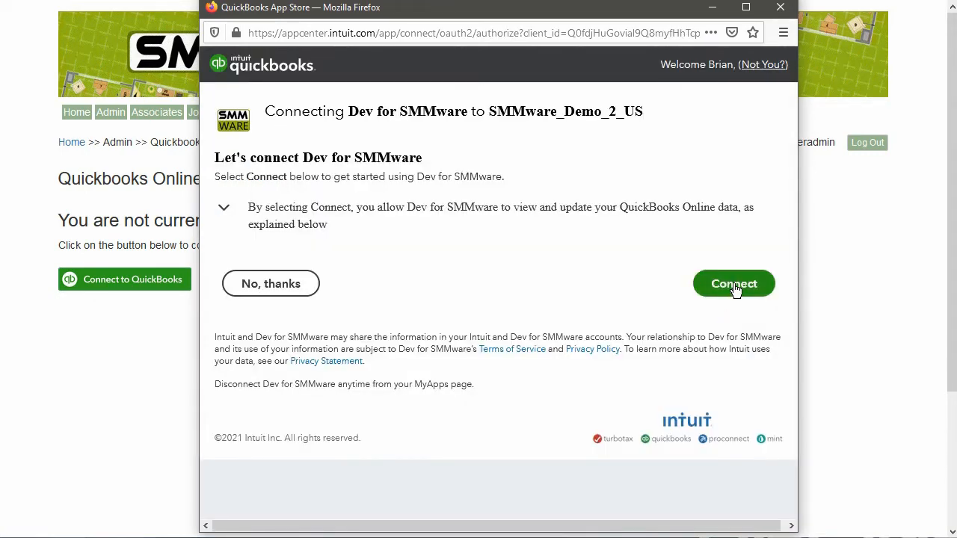
left_click(735, 285)
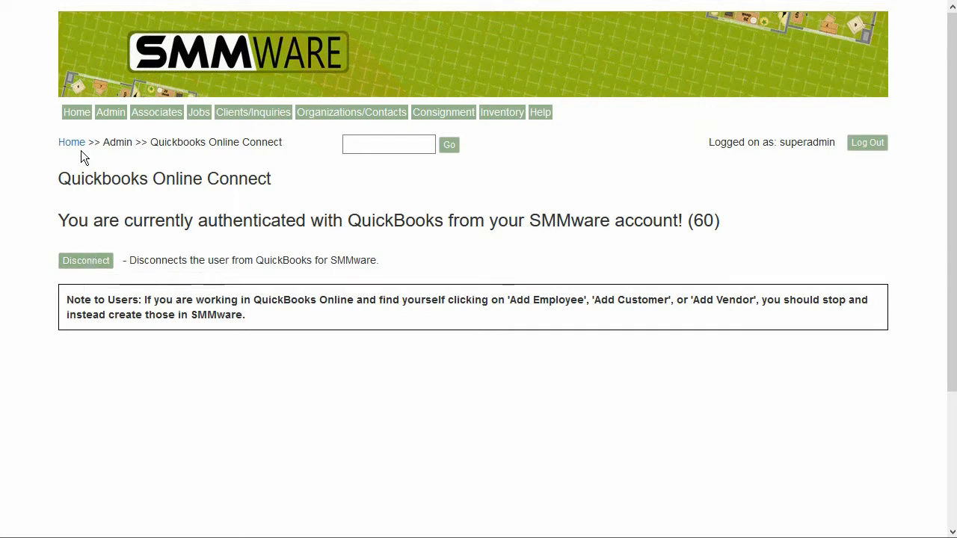
- From the QuickBooks Online Settings, do a test run of the QBO client import and review the listed records
left_click(78, 112)
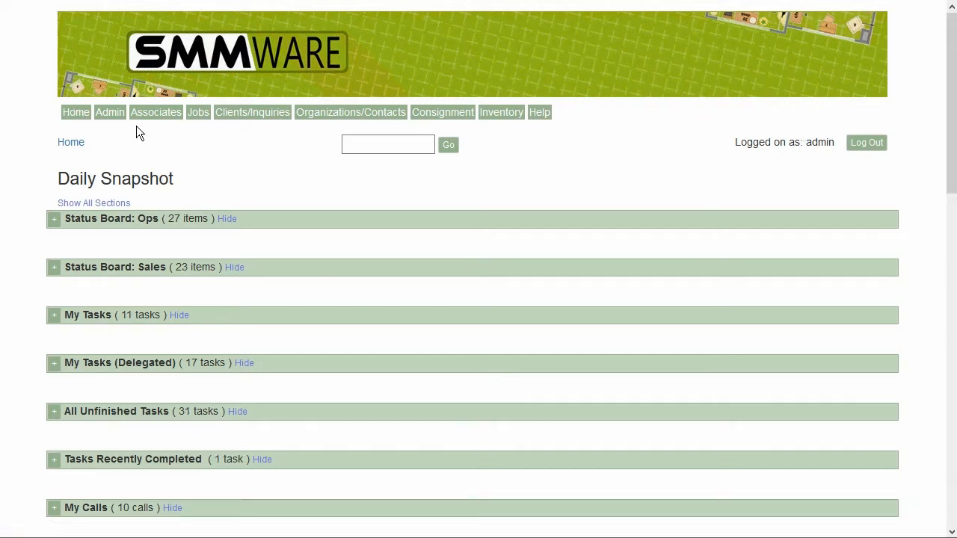
mouse_move(112, 117)
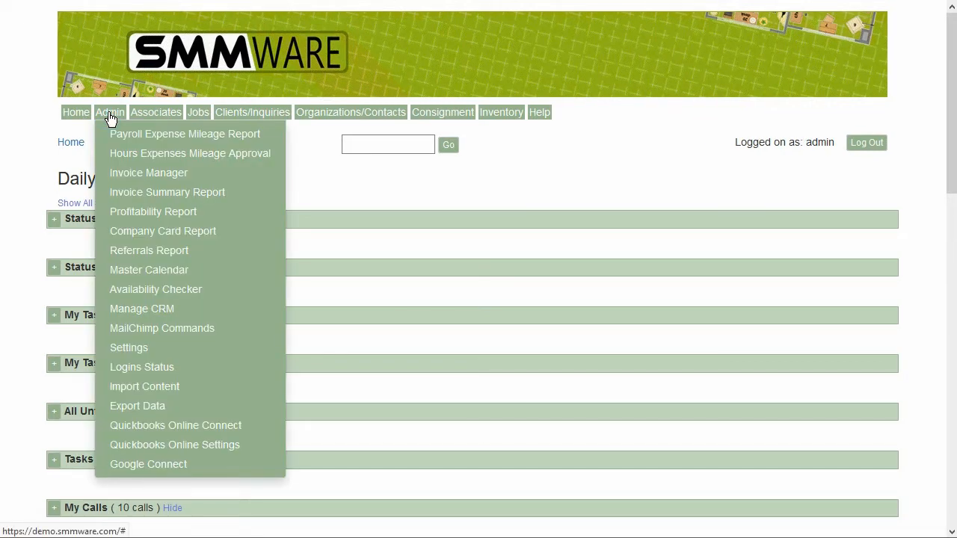
left_click(230, 445)
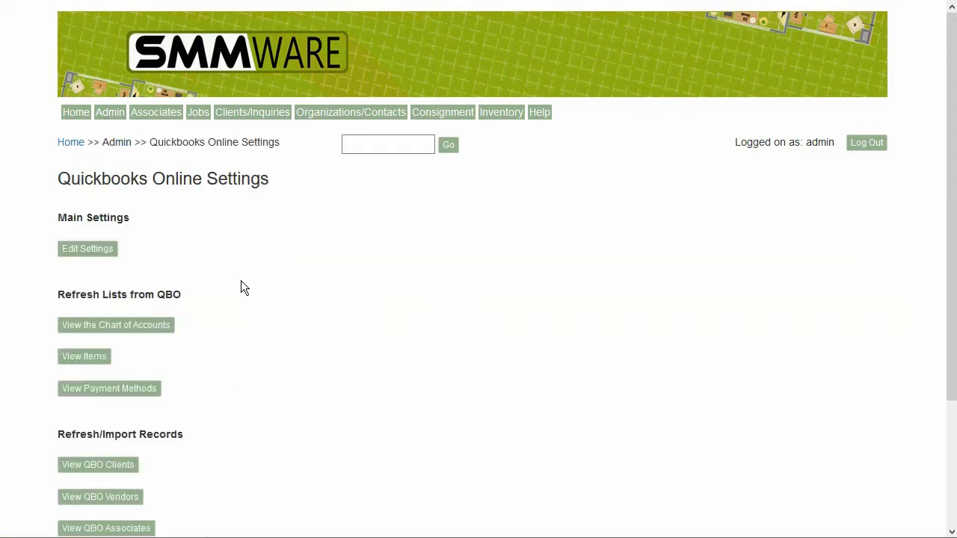
scroll(242, 283, "down", 1)
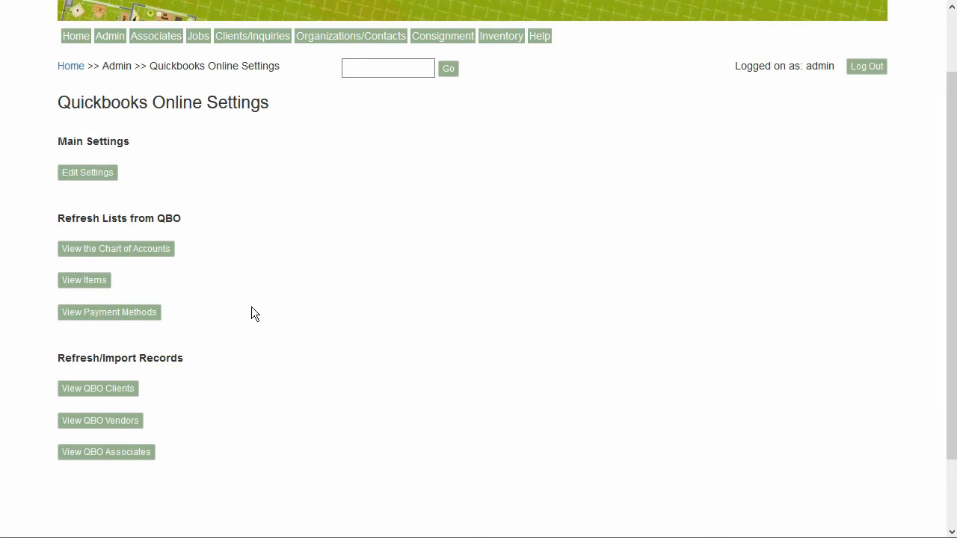
left_click(124, 392)
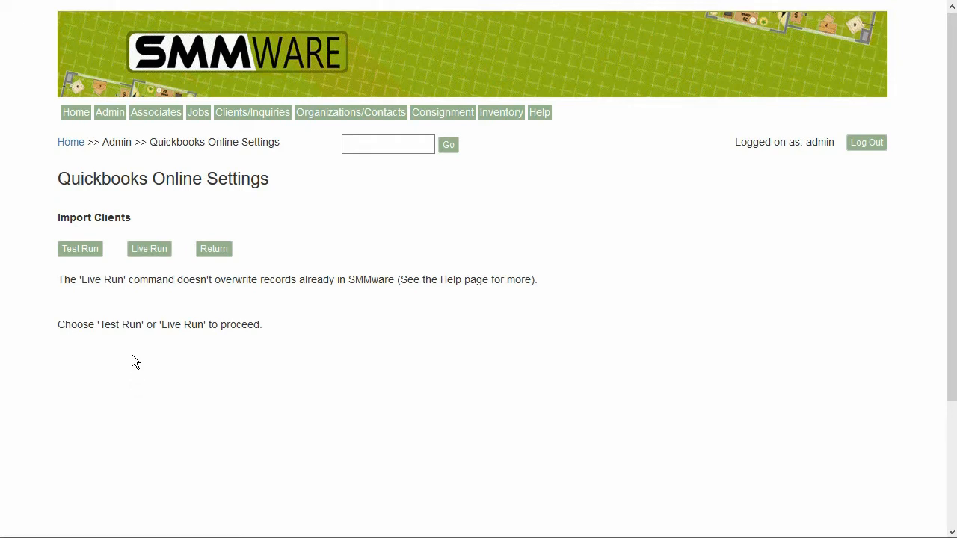
left_click(93, 254)
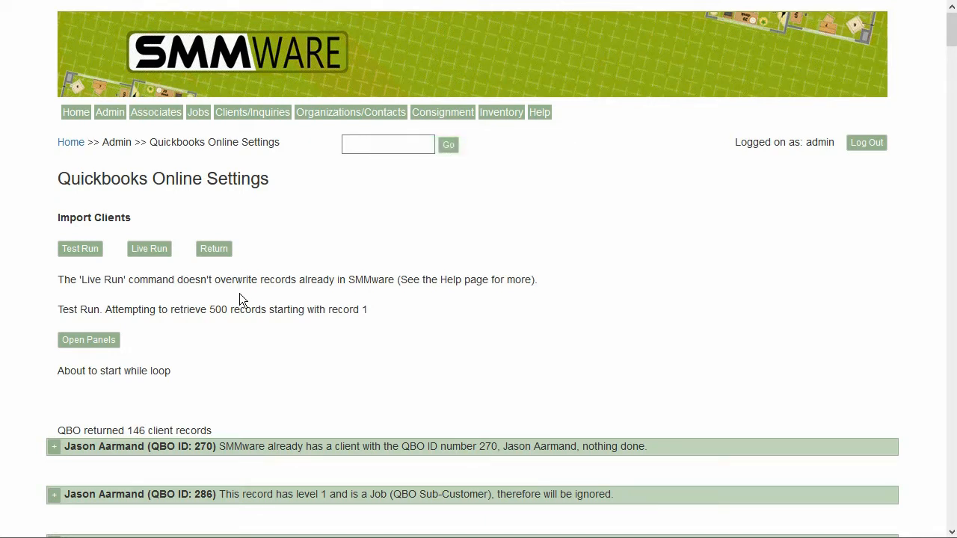
scroll(241, 352, "down", 2)
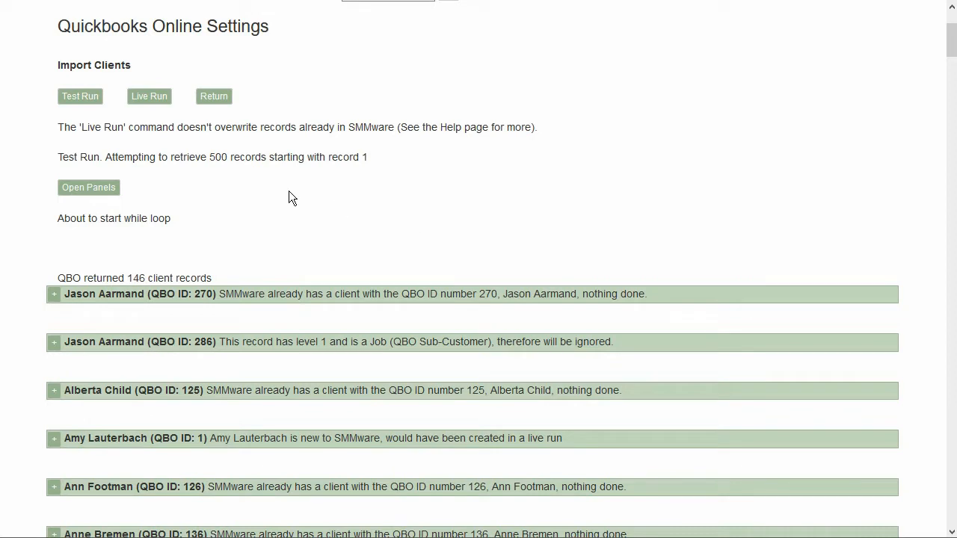
- Start a live run of the client import, cancel it, and return to the QuickBooks Online Settings
left_click(150, 97)
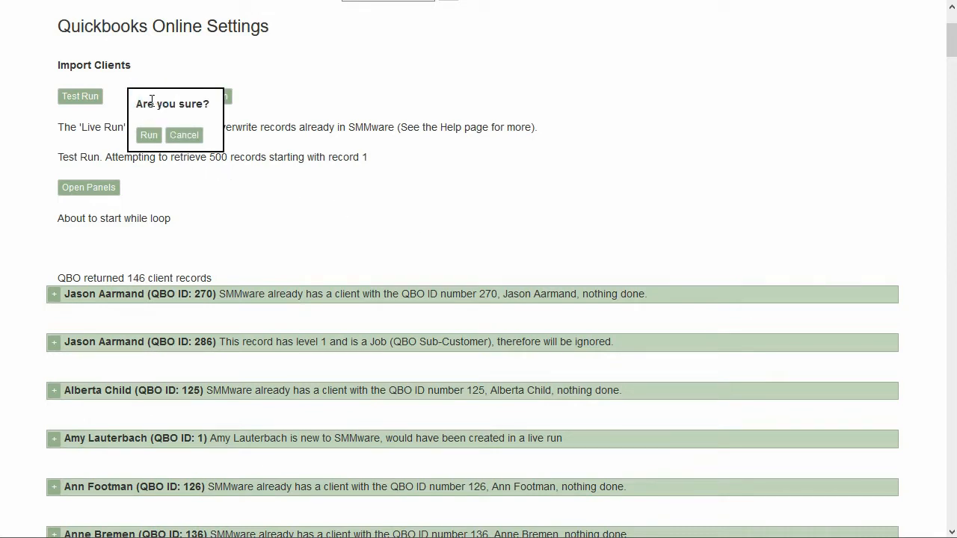
left_click(182, 136)
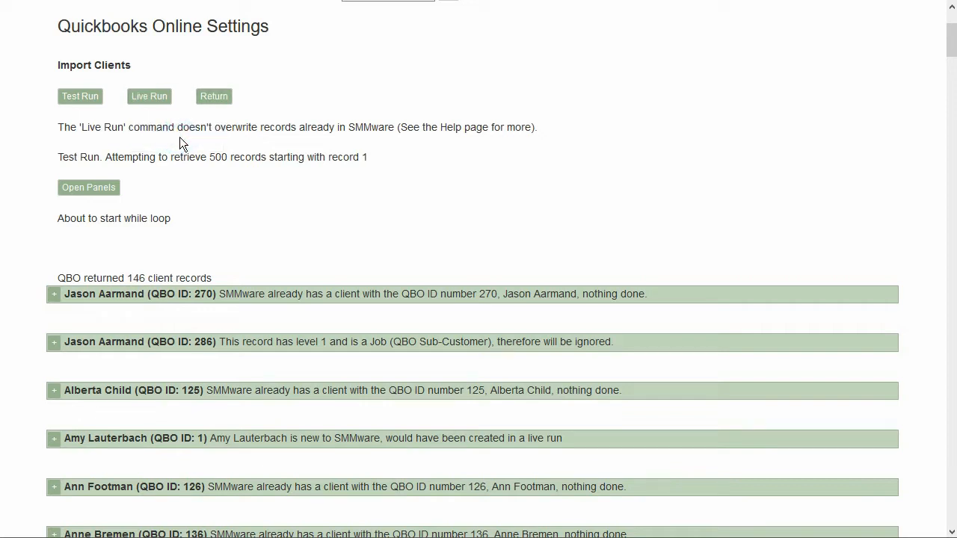
left_click(211, 98)
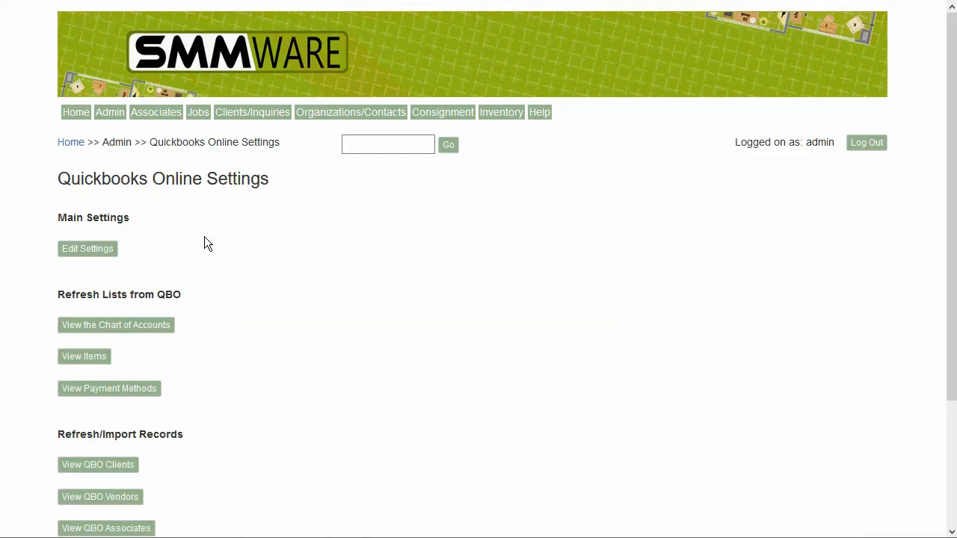
- Do a test run of the QBO vendor import and inspect the details of the A Mothers Hand record
scroll(204, 236, "down", 2)
left_click(135, 336)
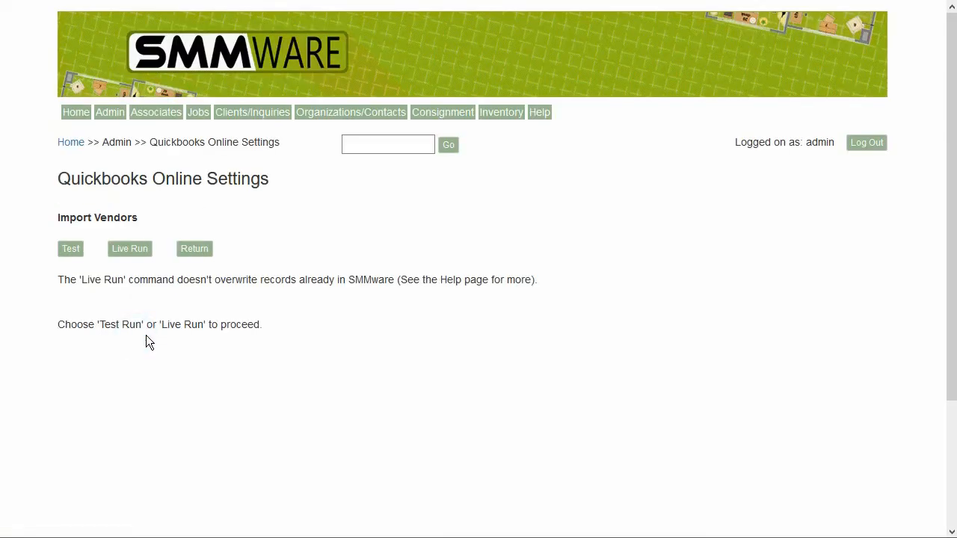
left_click(71, 252)
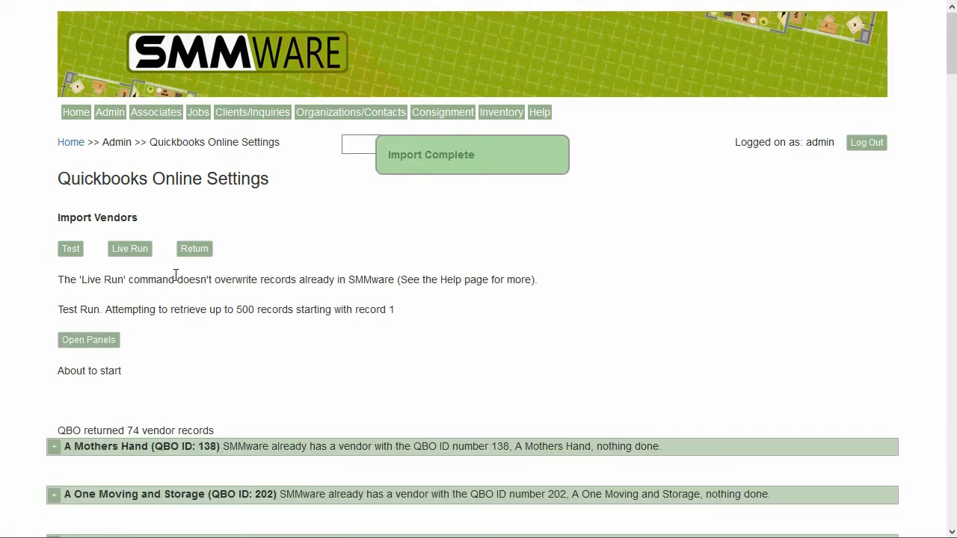
scroll(175, 276, "down", 3)
left_click(54, 218)
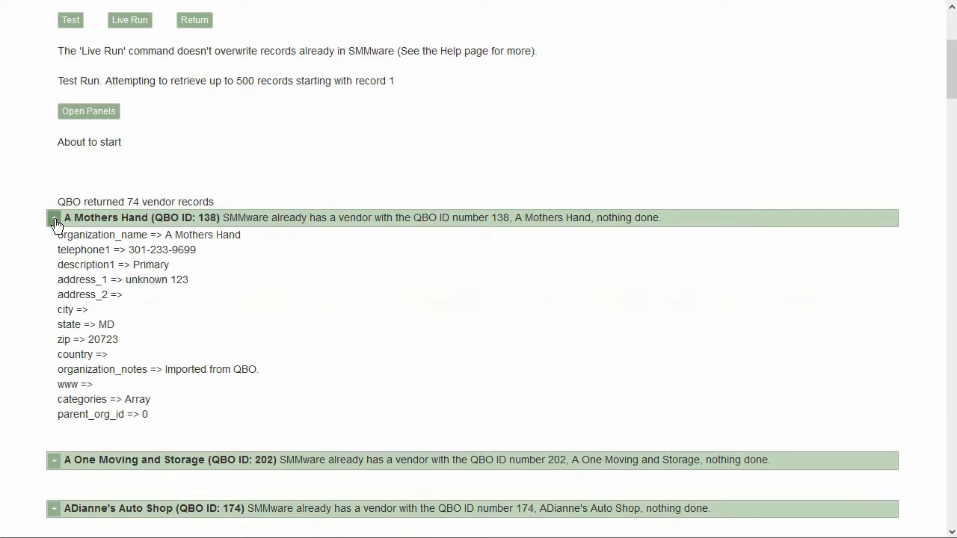
left_click(53, 218)
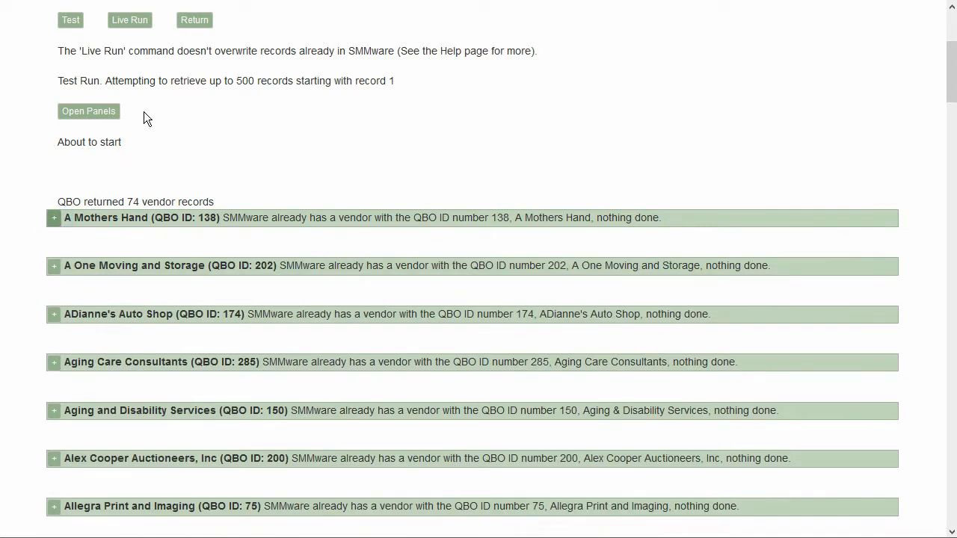
left_click(195, 29)
- Do a test run of the QBO associate import and return to the QuickBooks Online Settings
scroll(187, 284, "down", 2)
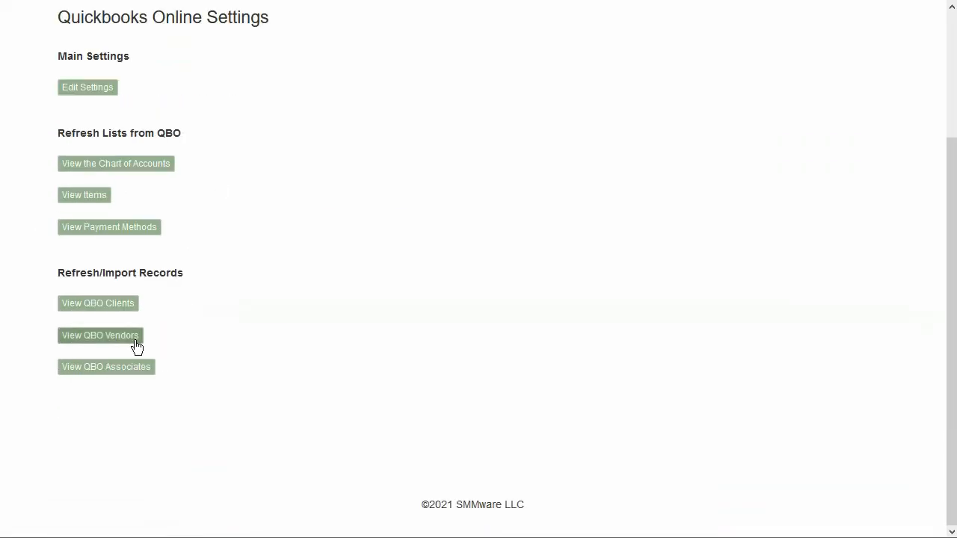
left_click(131, 370)
left_click(71, 250)
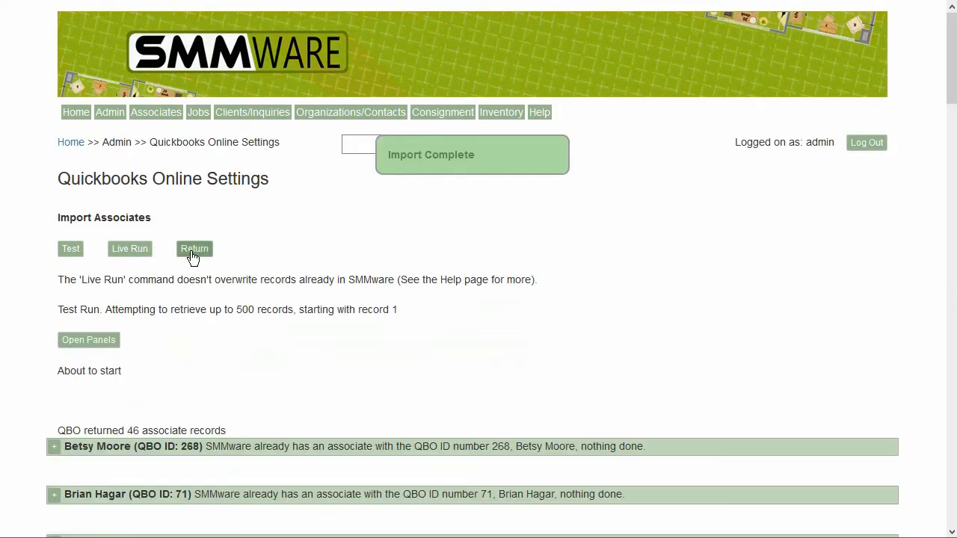
left_click(194, 249)
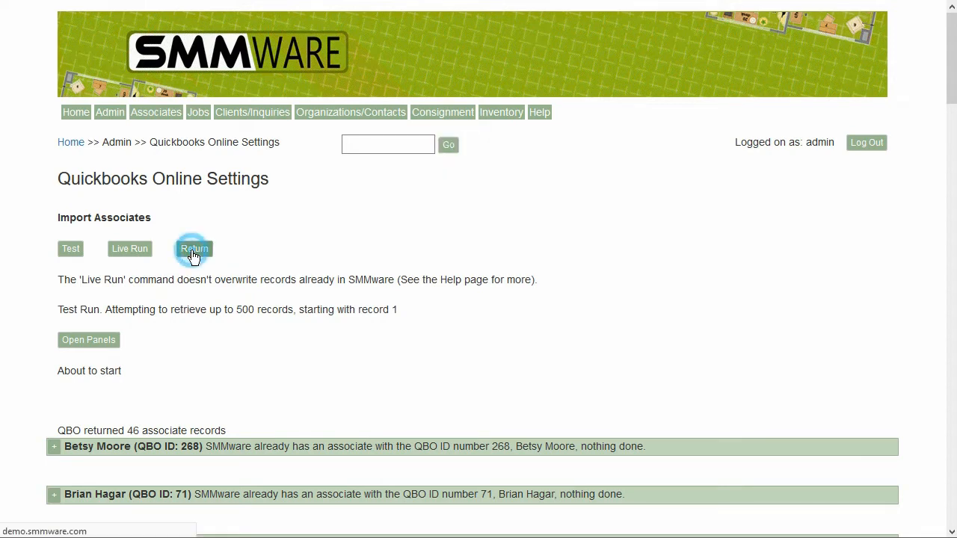
- Refresh the Chart of Accounts copy from QuickBooks and return to the QuickBooks Online Settings
scroll(206, 255, "down", 5)
scroll(210, 255, "up", 1)
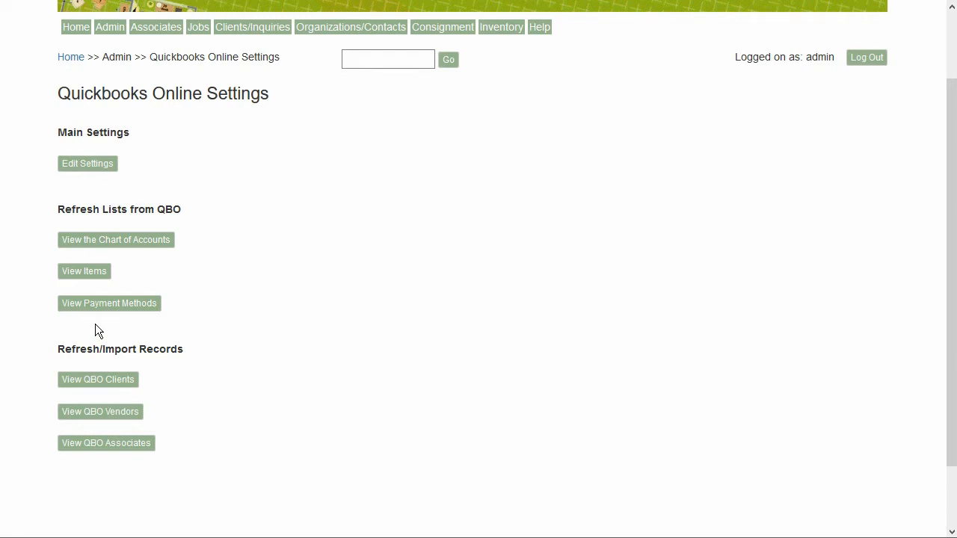
left_click(159, 241)
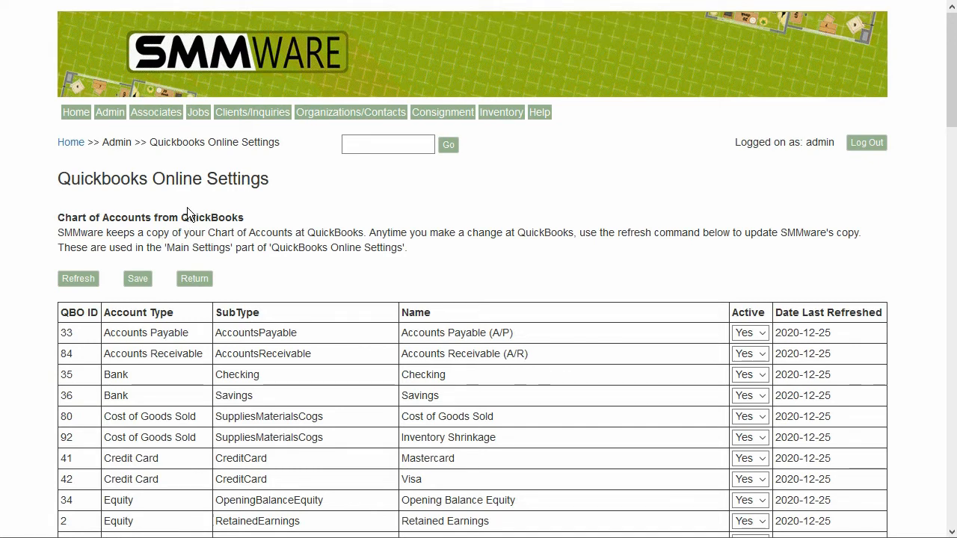
left_click(85, 280)
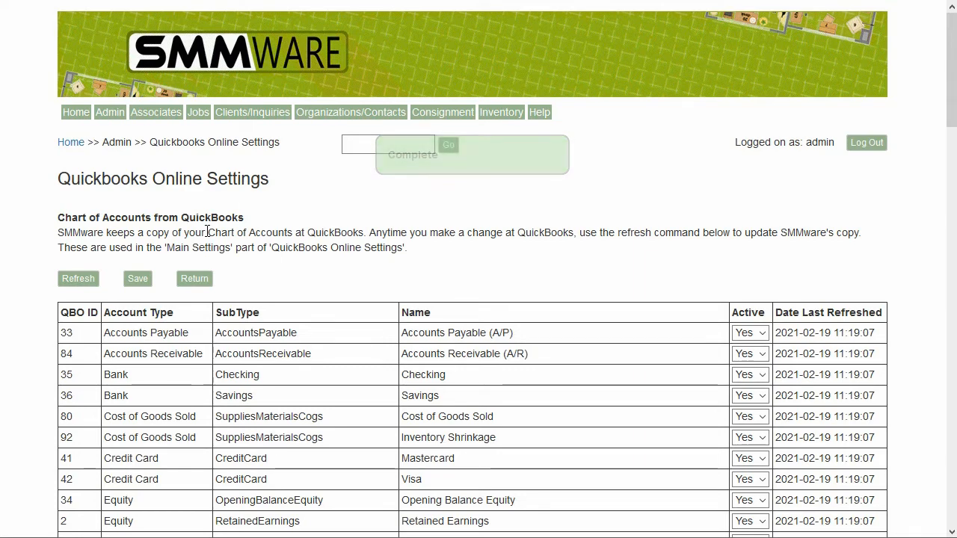
left_click(195, 279)
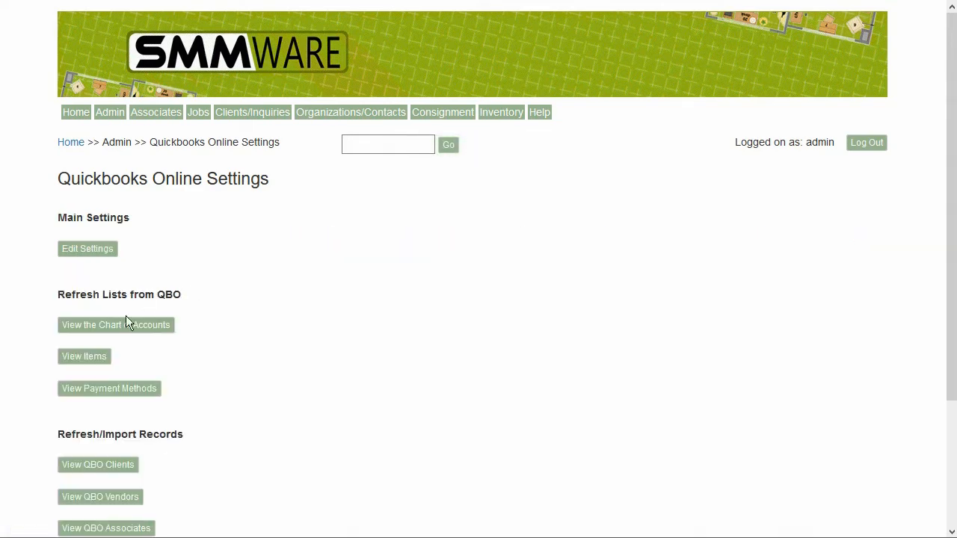
- Review the Items and Payment Methods lists copied from QuickBooks and return to the QuickBooks Online Settings
left_click(94, 356)
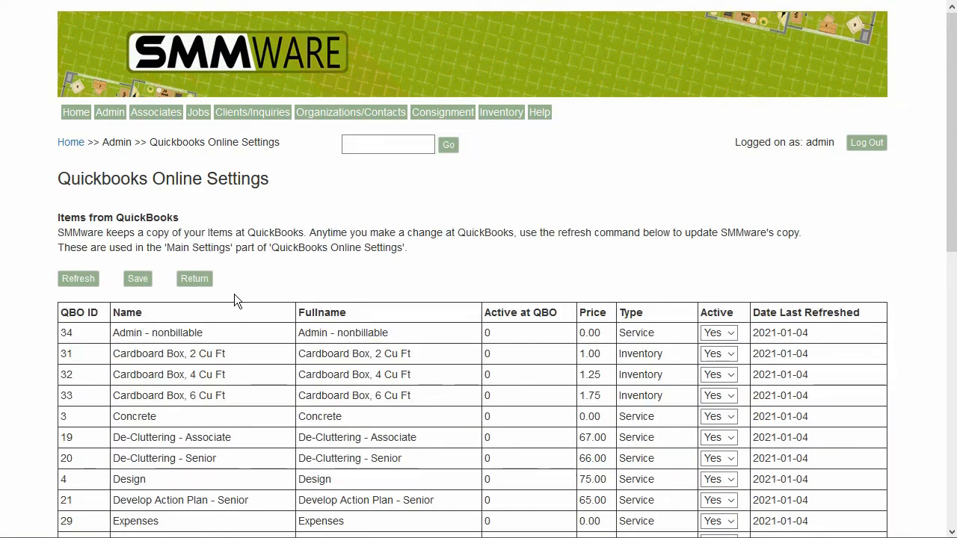
scroll(234, 299, "down", 3)
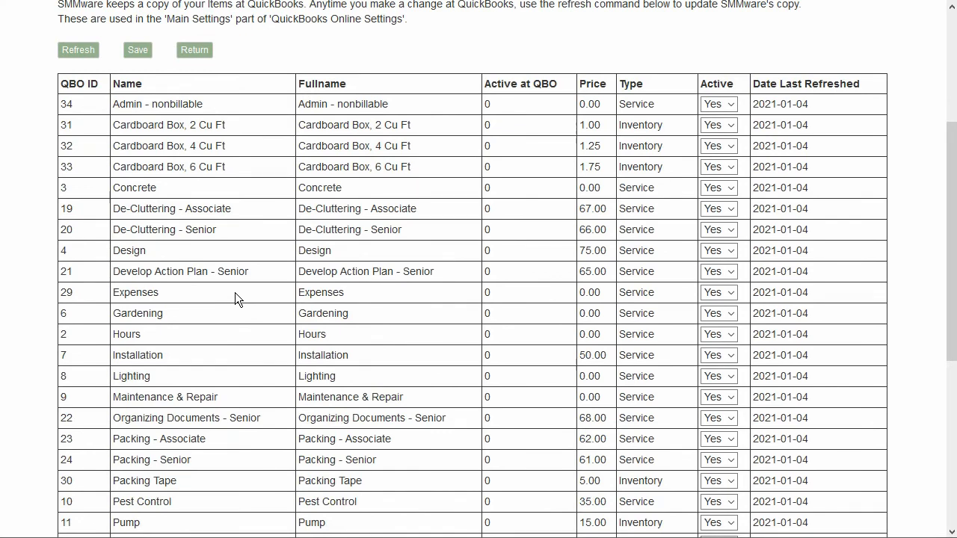
scroll(231, 283, "up", 2)
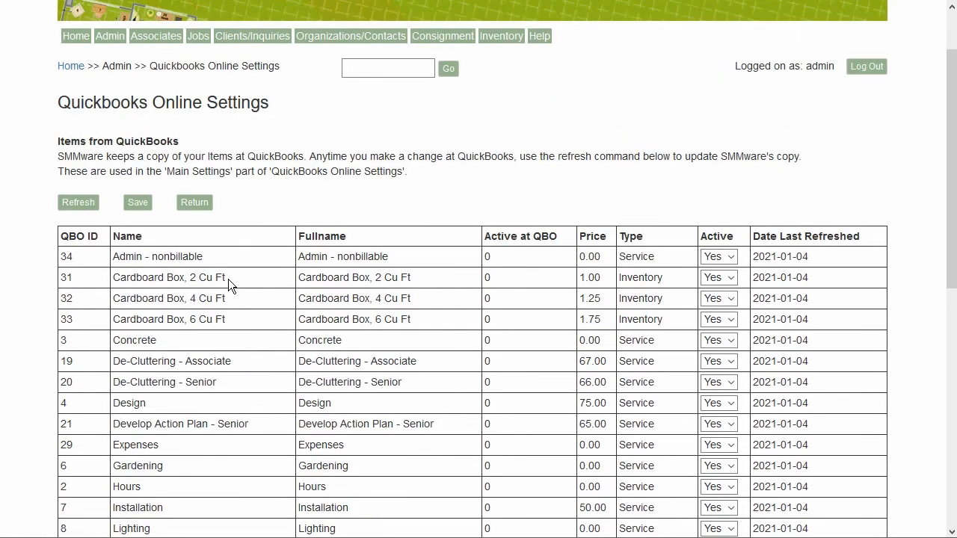
left_click(211, 207)
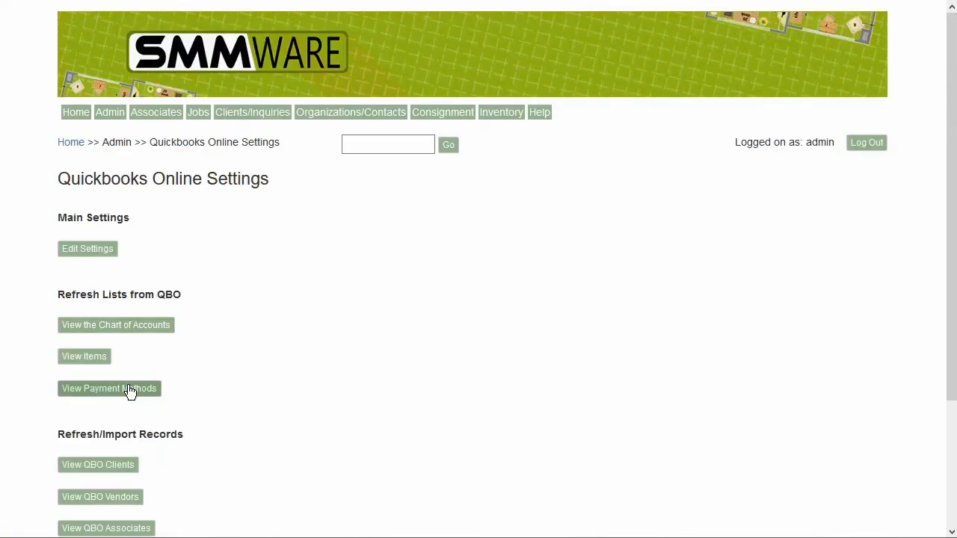
left_click(130, 390)
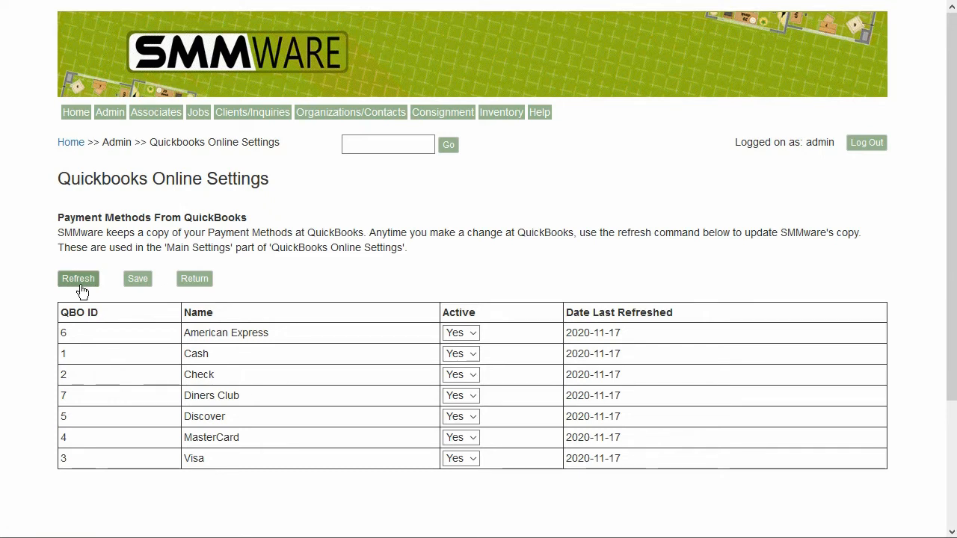
left_click(194, 279)
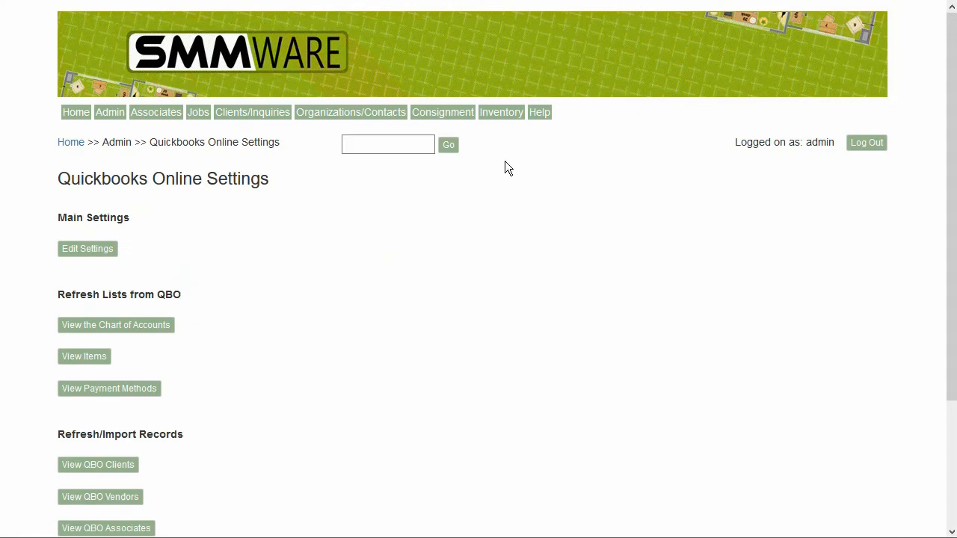
- Read the help on QBO settings through the section on importing clients, vendors and associates, and close it
left_click(538, 114)
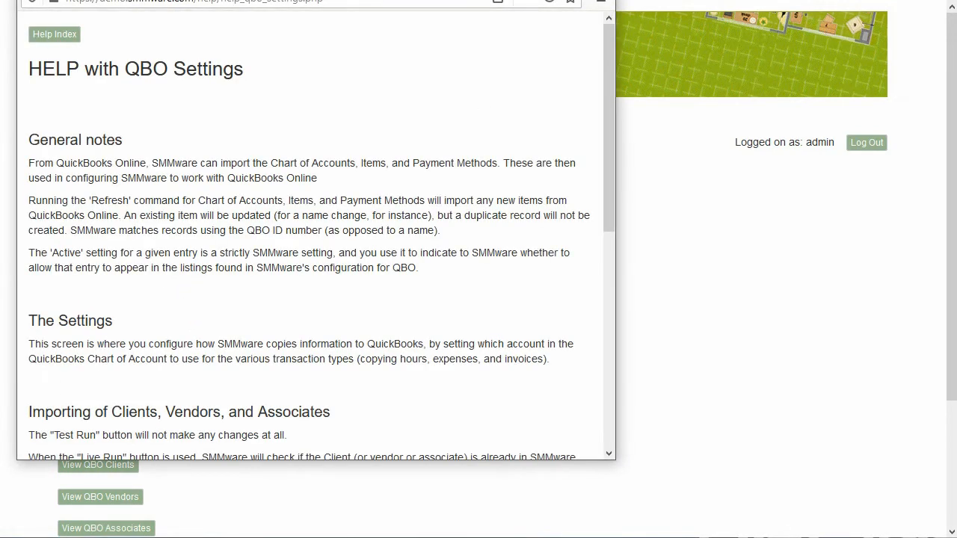
left_click_drag(366, 0, 432, 33)
scroll(453, 194, "down", 5)
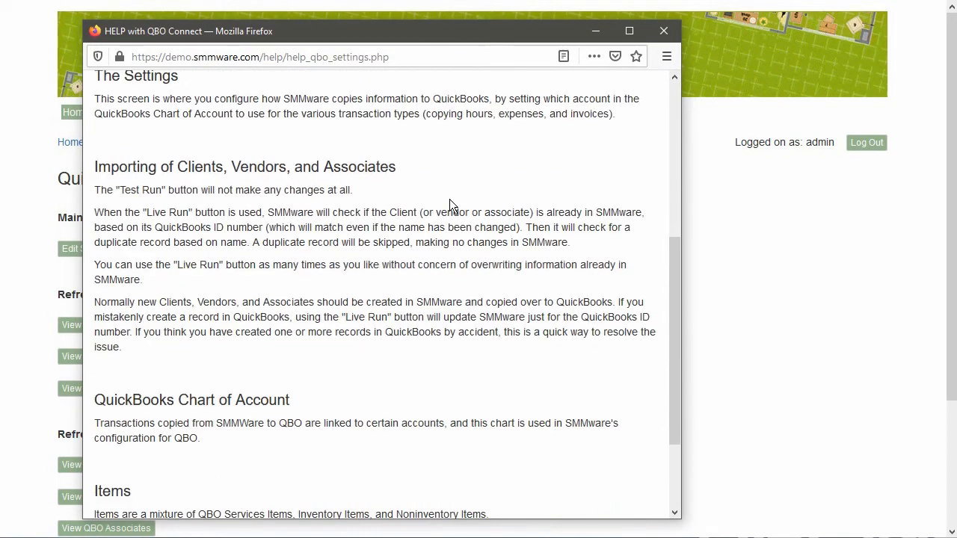
left_click(663, 31)
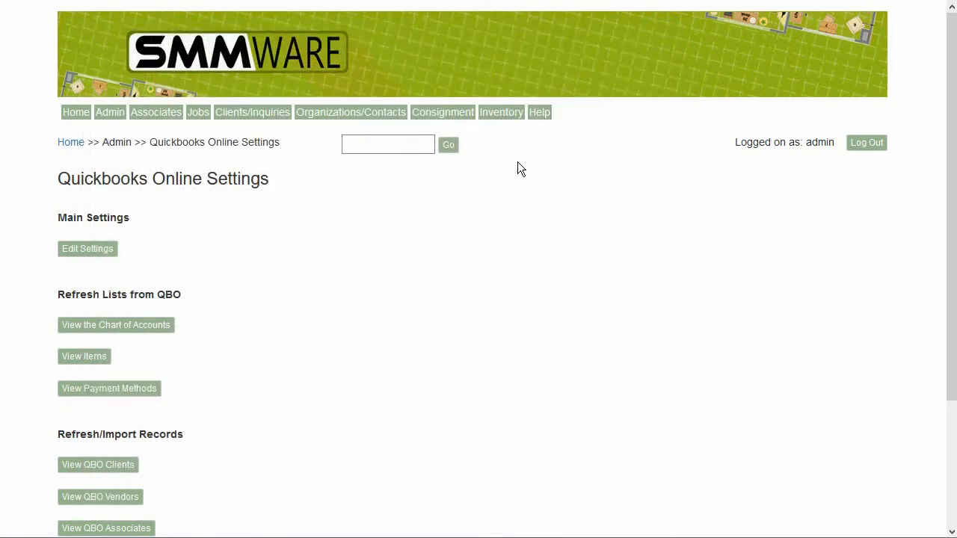
- Open the main QBO settings and examine the Company Expenses copying options and the help on copy eligibility
left_click(106, 255)
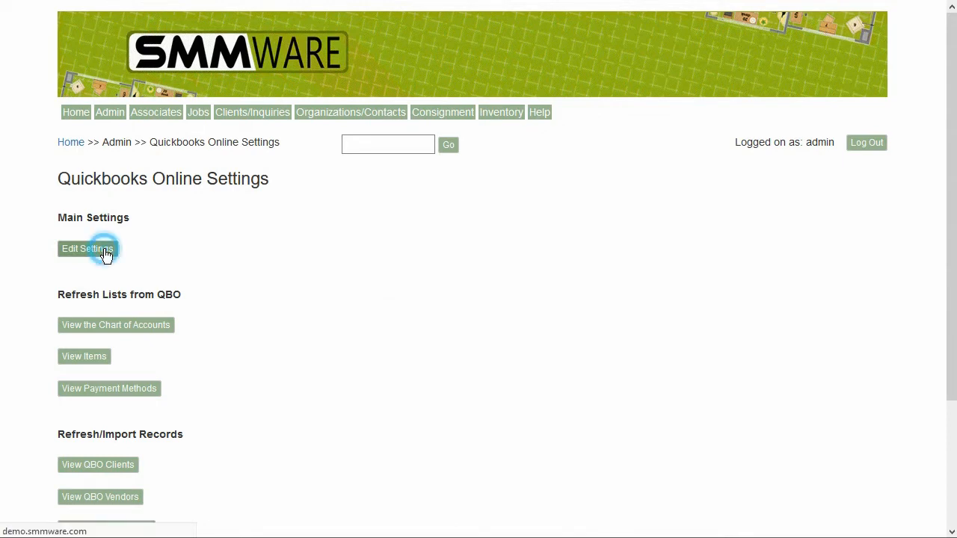
scroll(307, 239, "down", 5)
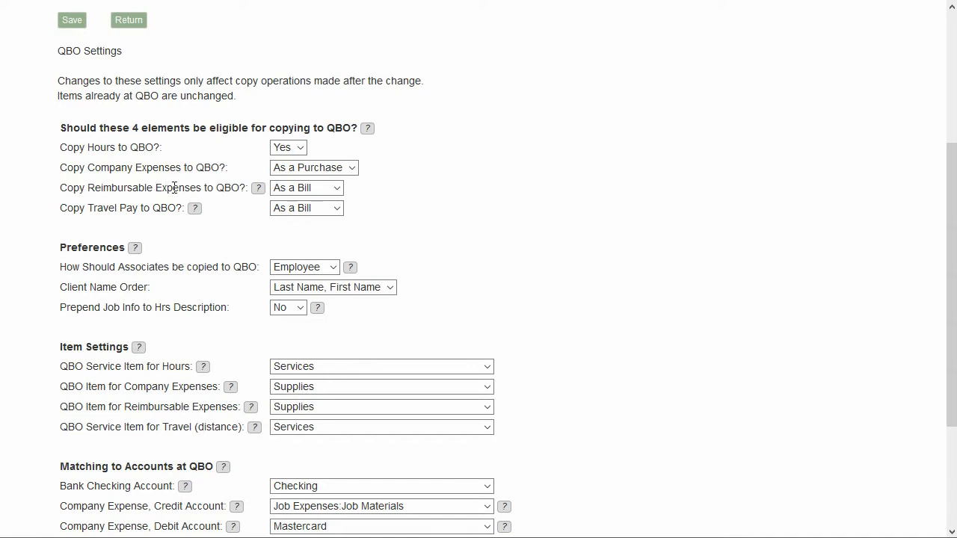
left_click(350, 171)
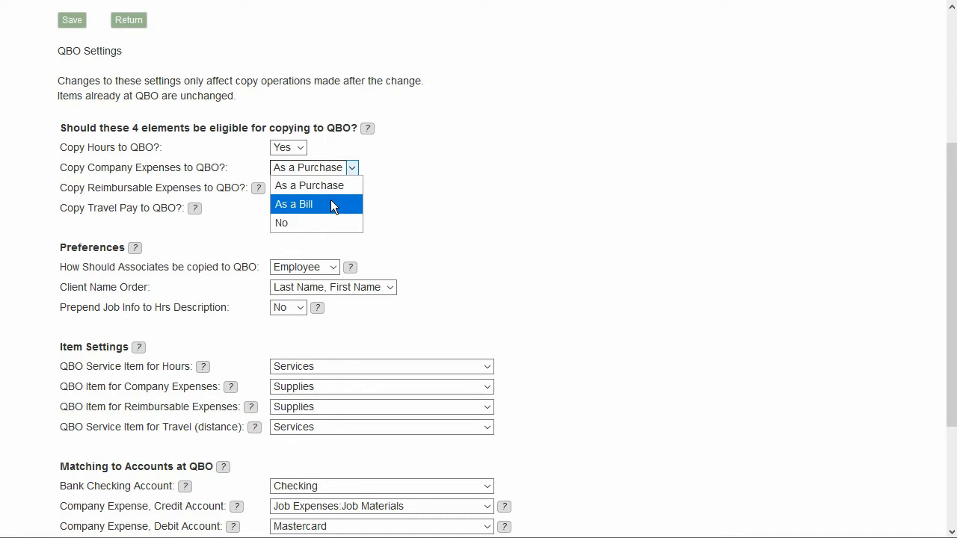
left_click(414, 181)
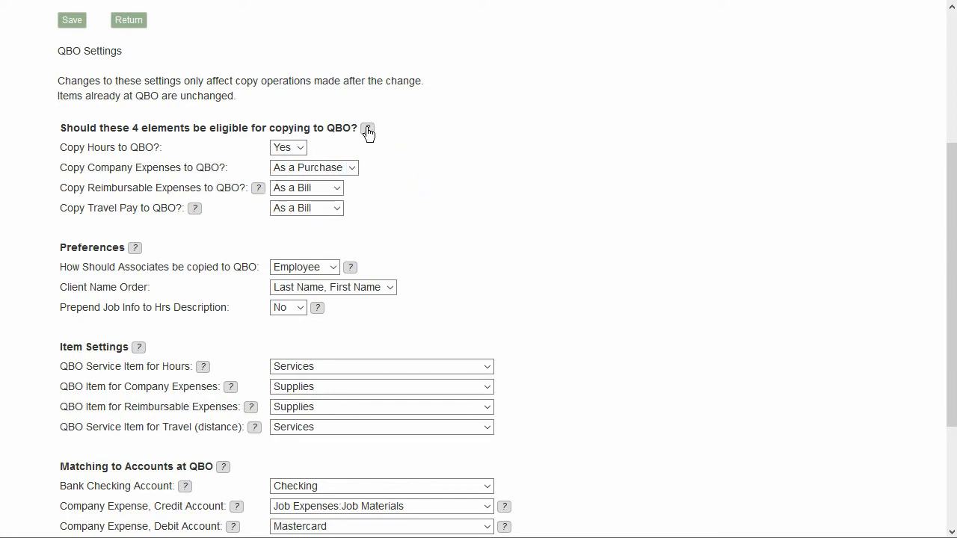
mouse_move(369, 134)
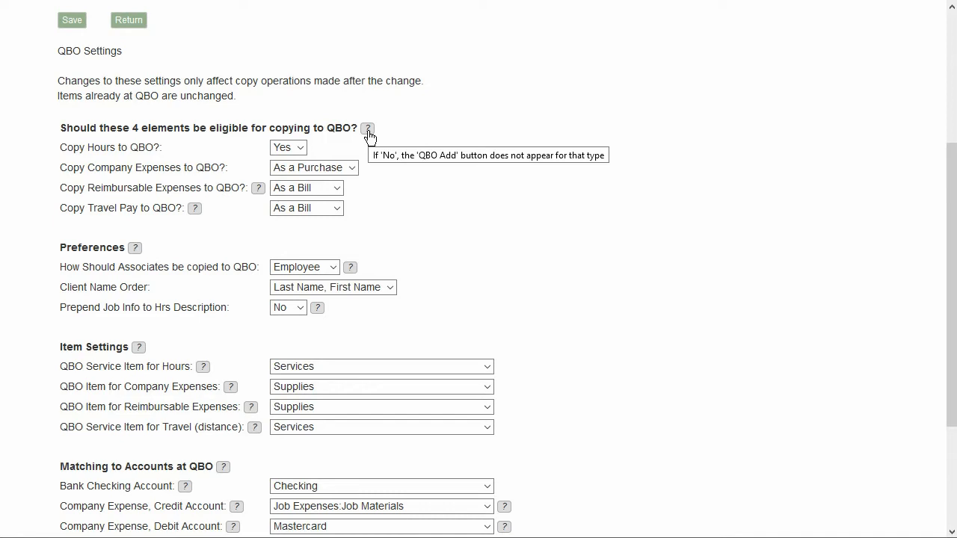
left_click(387, 186)
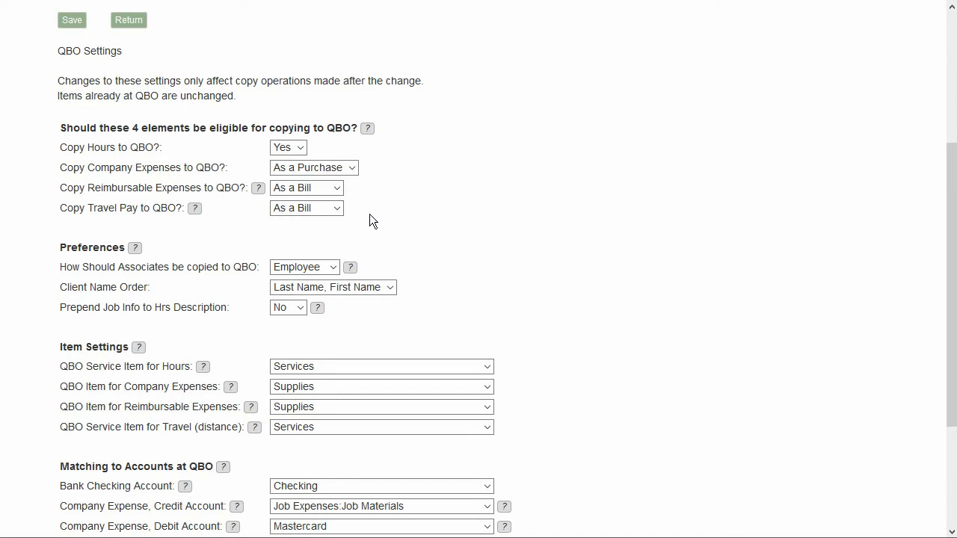
- Examine the preference options for copying associates, client name order and prepending job info to the hours description
scroll(369, 217, "down", 2)
scroll(370, 214, "down", 1)
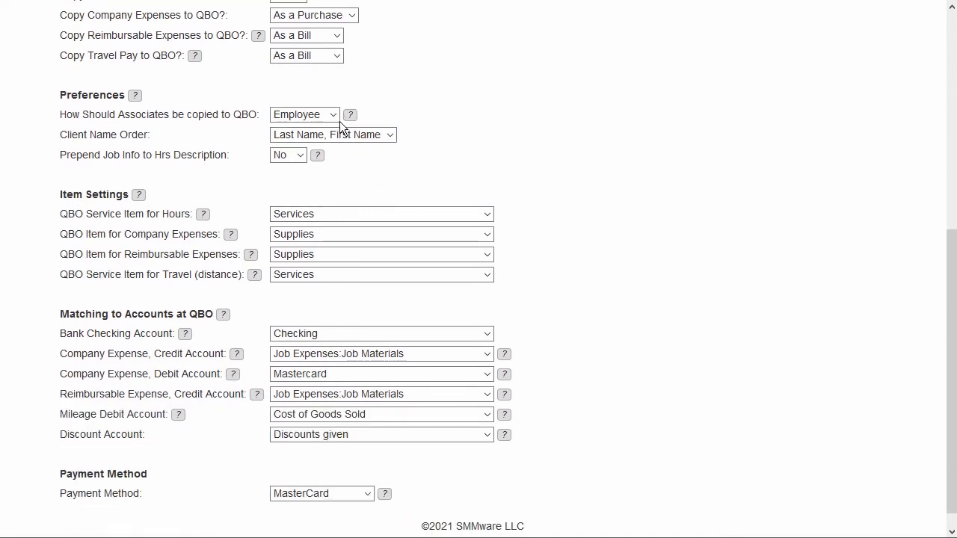
left_click(334, 118)
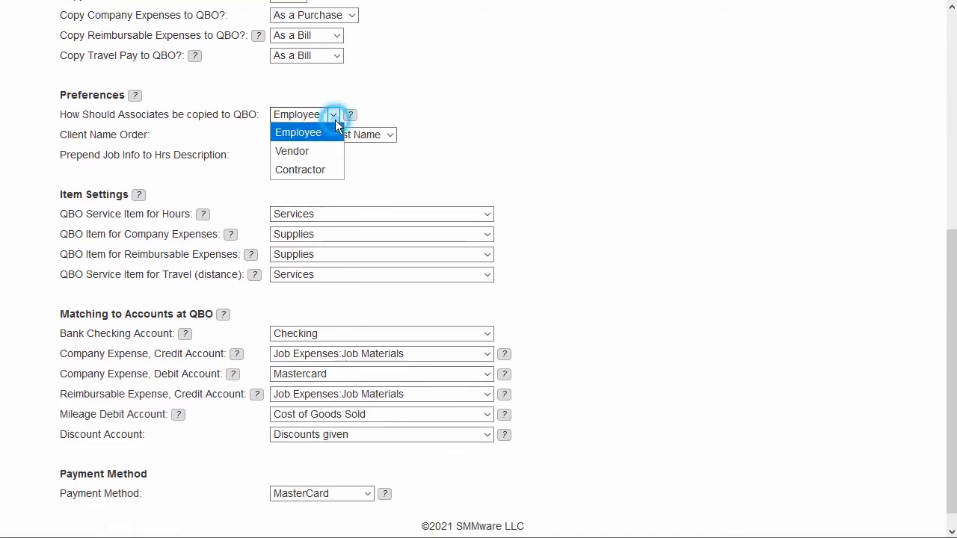
left_click(361, 159)
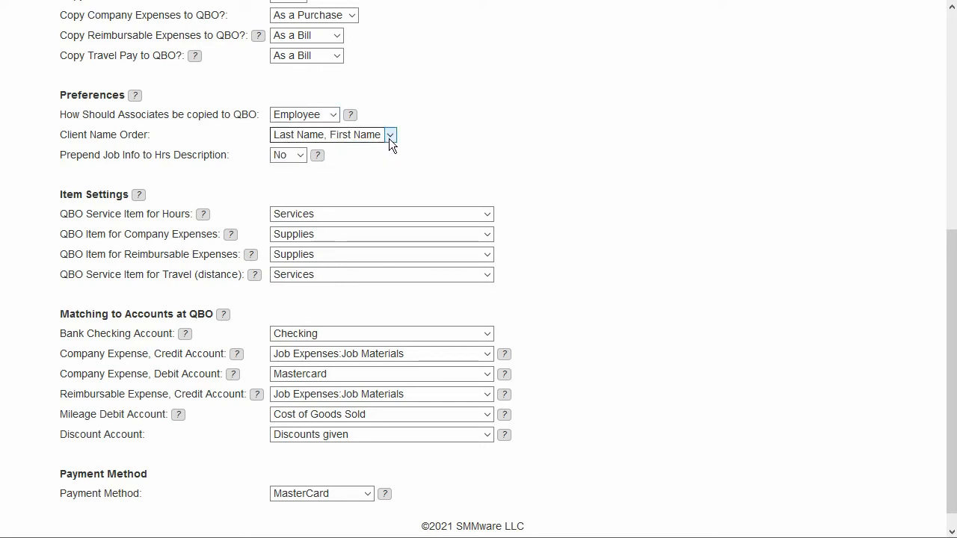
left_click(389, 136)
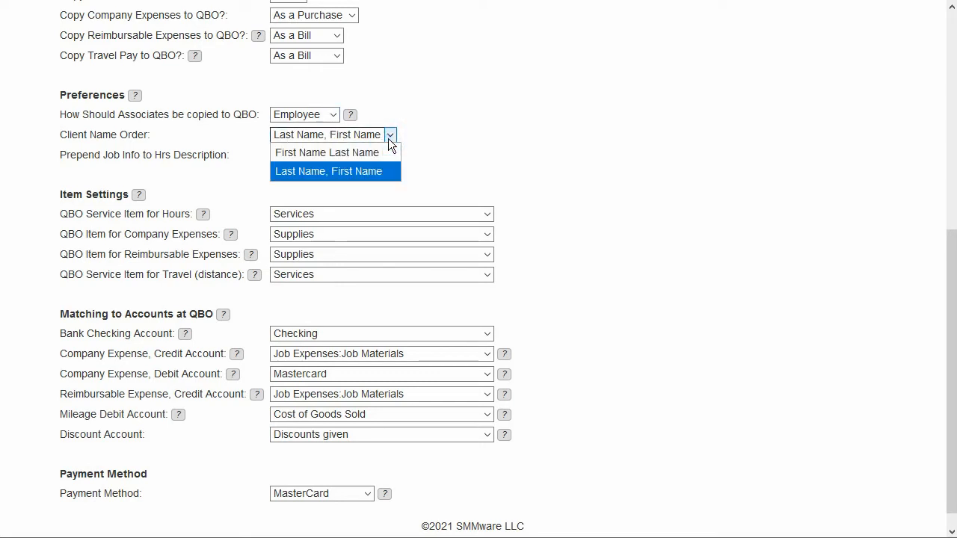
left_click(430, 136)
left_click(299, 155)
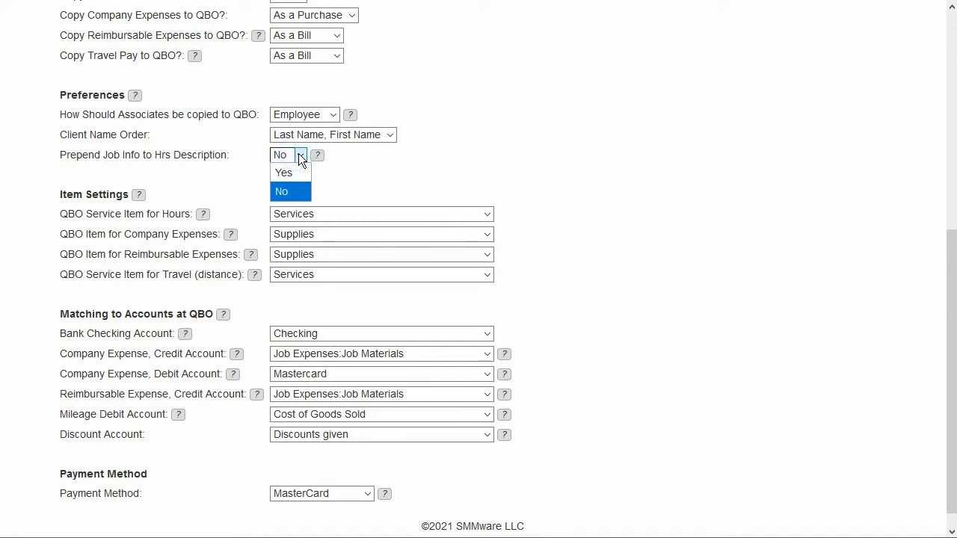
left_click(353, 161)
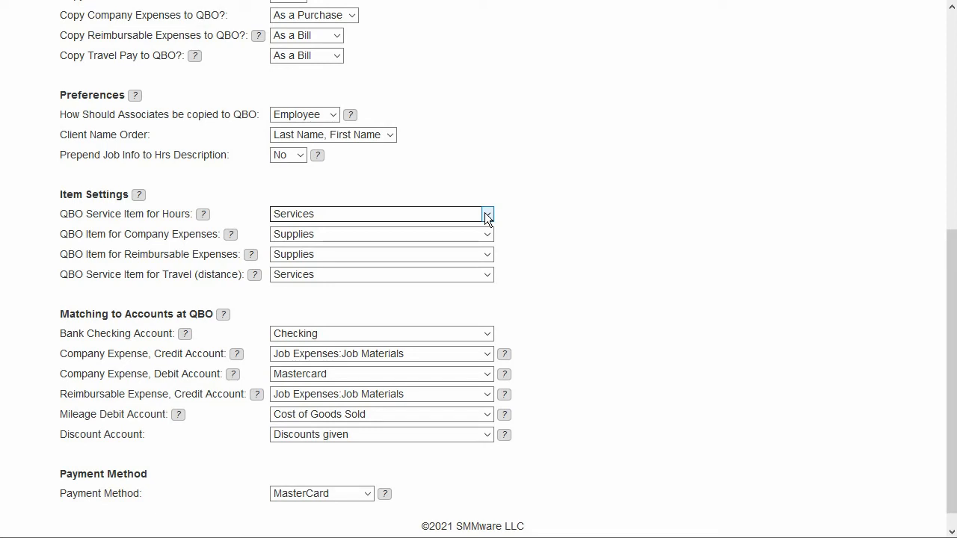
- Examine the account-matching choices for the Bank Checking Account and Discount Account, and the available payment methods
scroll(322, 269, "down", 1)
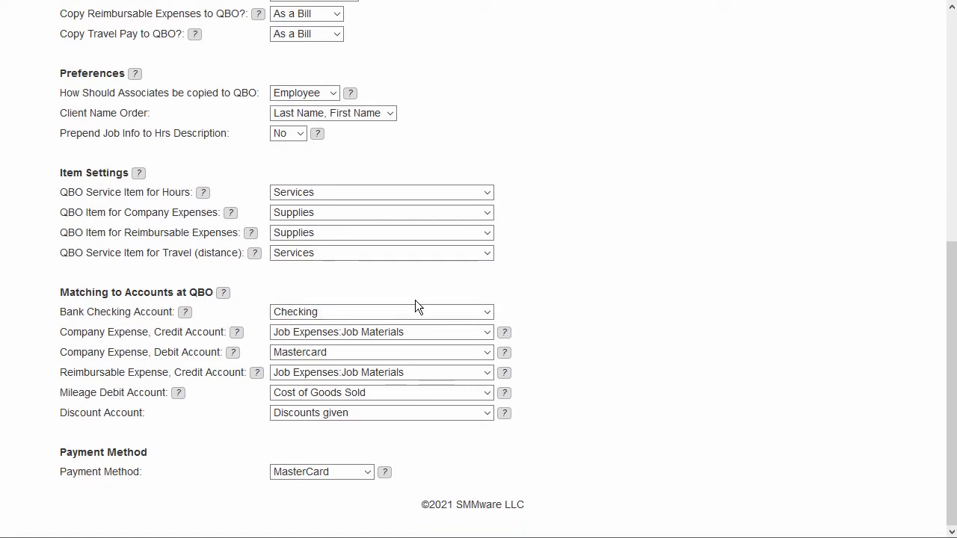
left_click(486, 313)
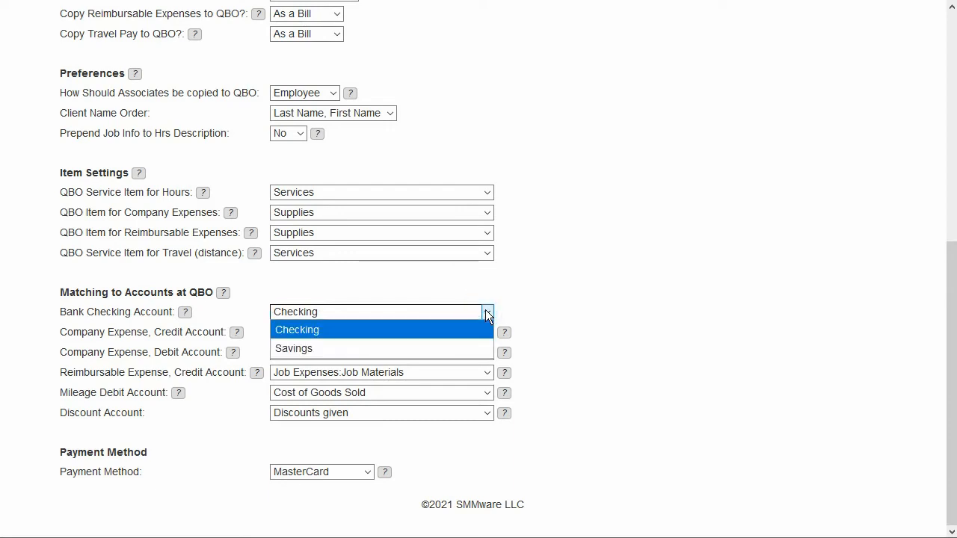
left_click(539, 279)
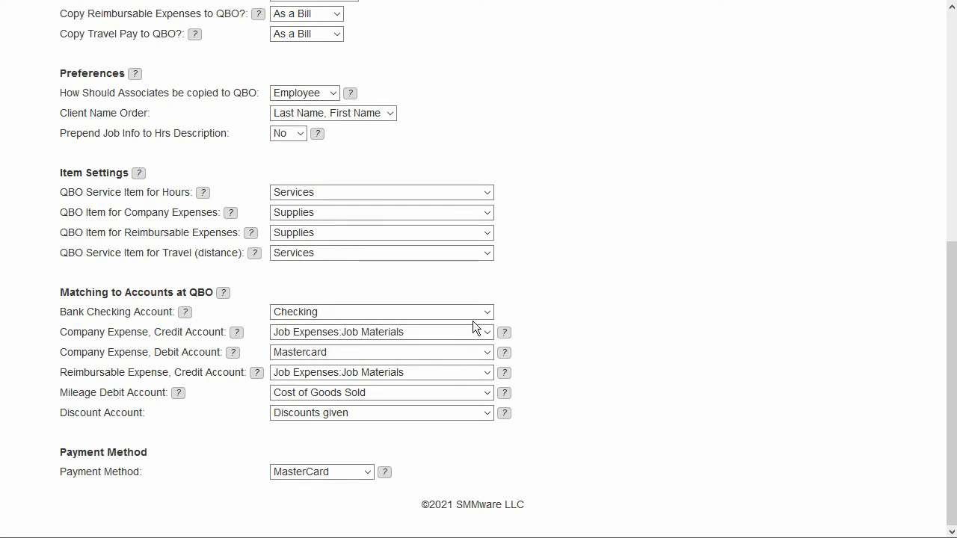
mouse_move(508, 337)
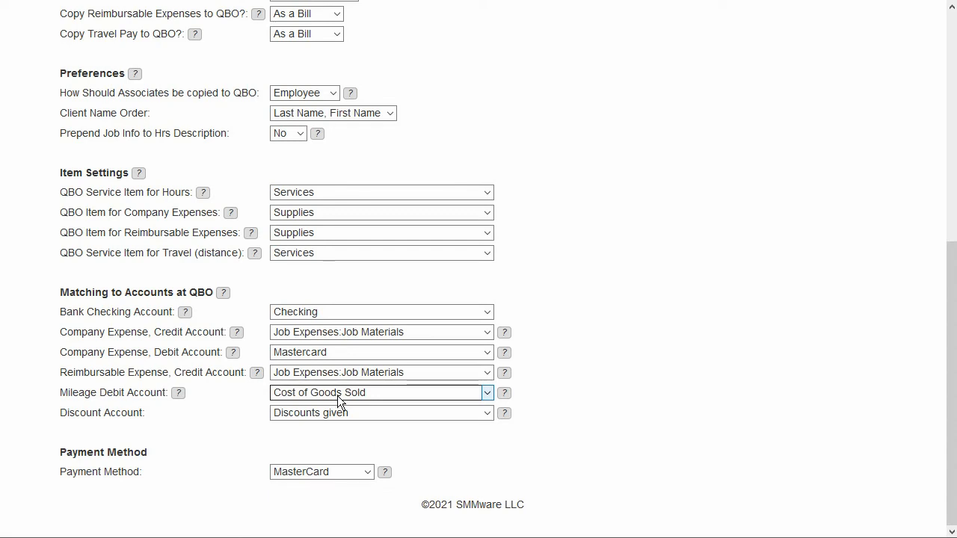
left_click(485, 413)
left_click(386, 437)
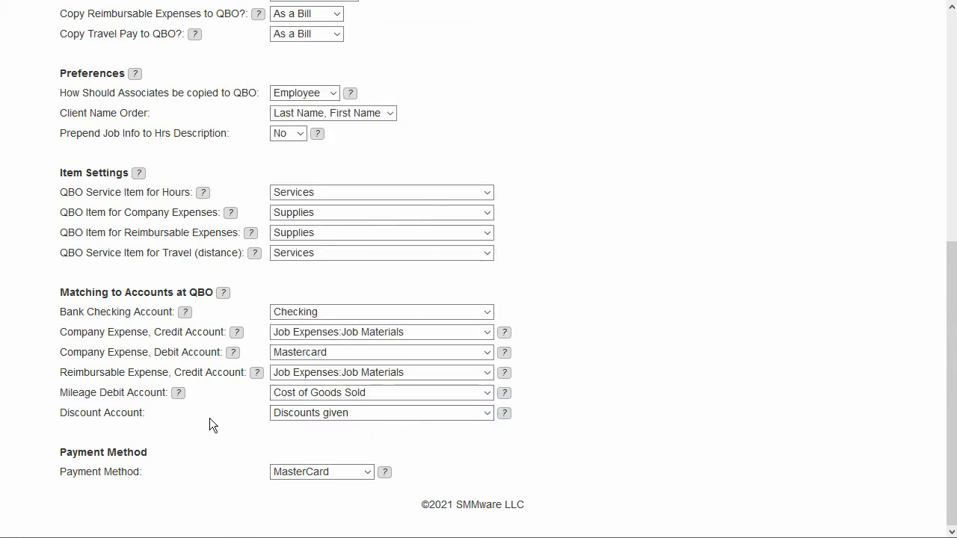
left_click(369, 472)
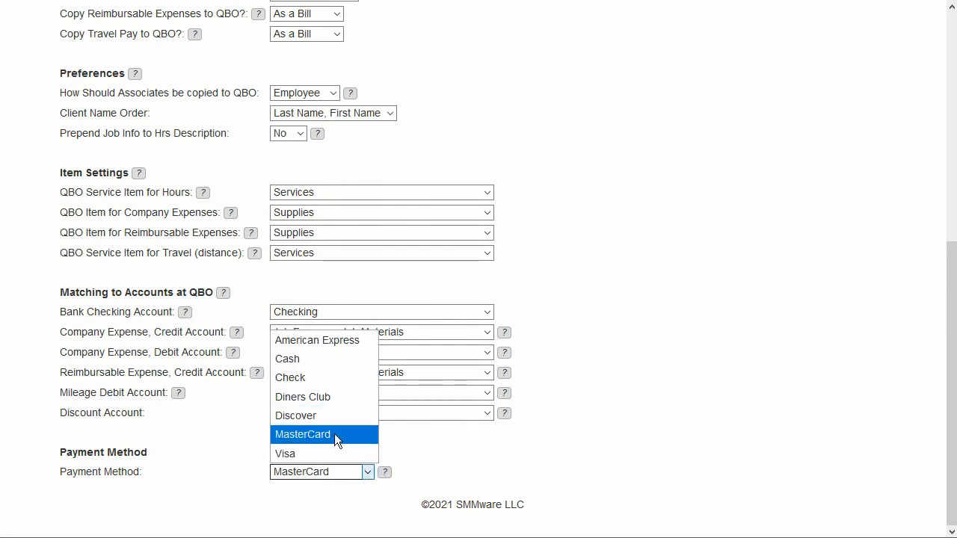
left_click(420, 442)
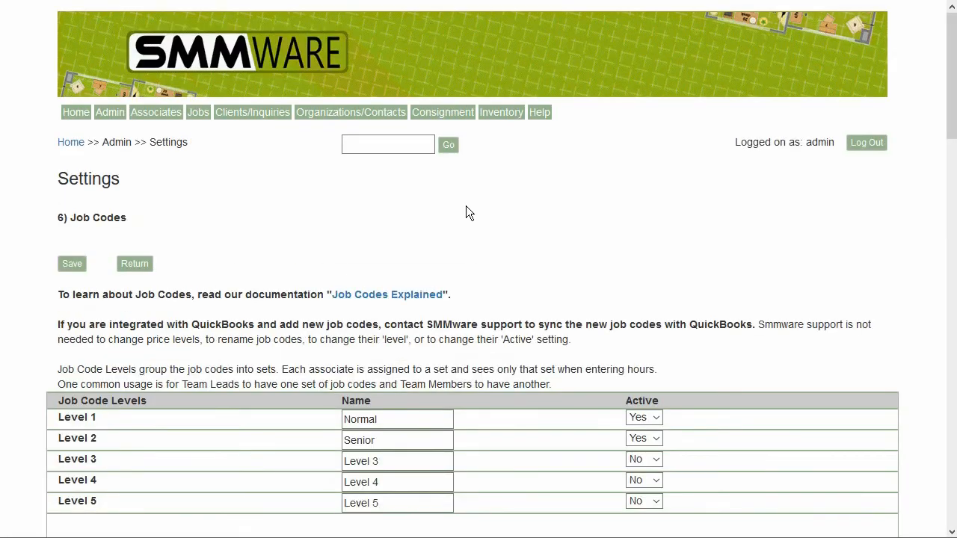
- Look over the Job Code Levels in the Job Codes settings and check where Settings is found under Admin
scroll(473, 202, "down", 5)
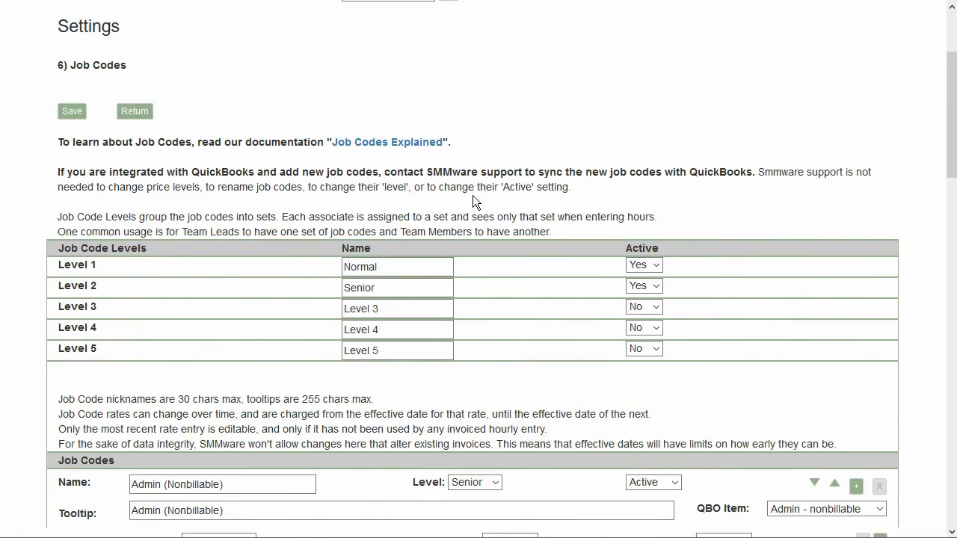
scroll(475, 200, "up", 5)
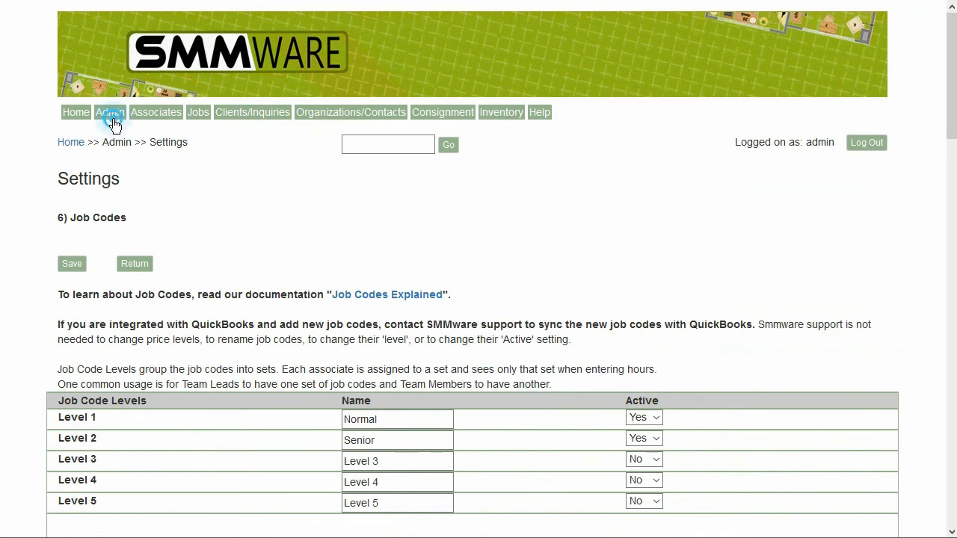
mouse_move(112, 117)
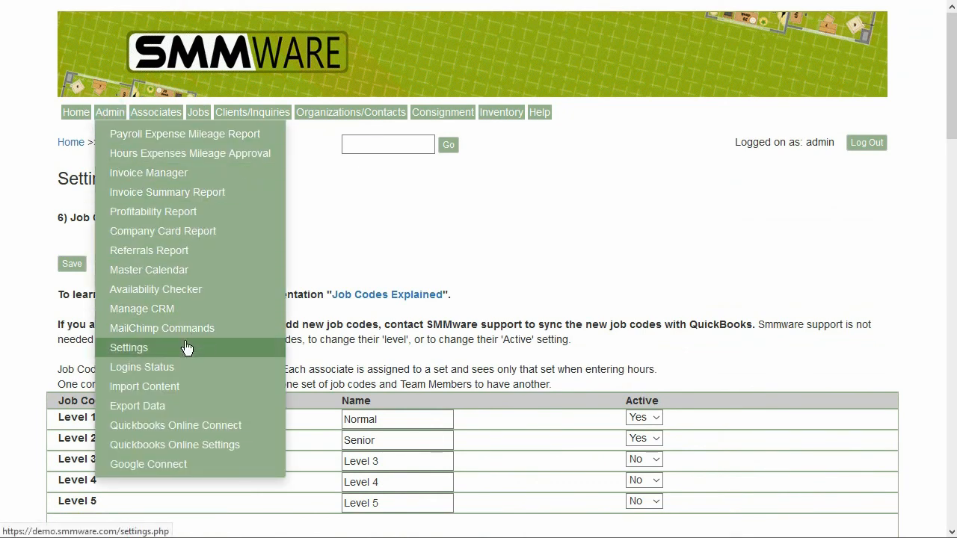
left_click(405, 207)
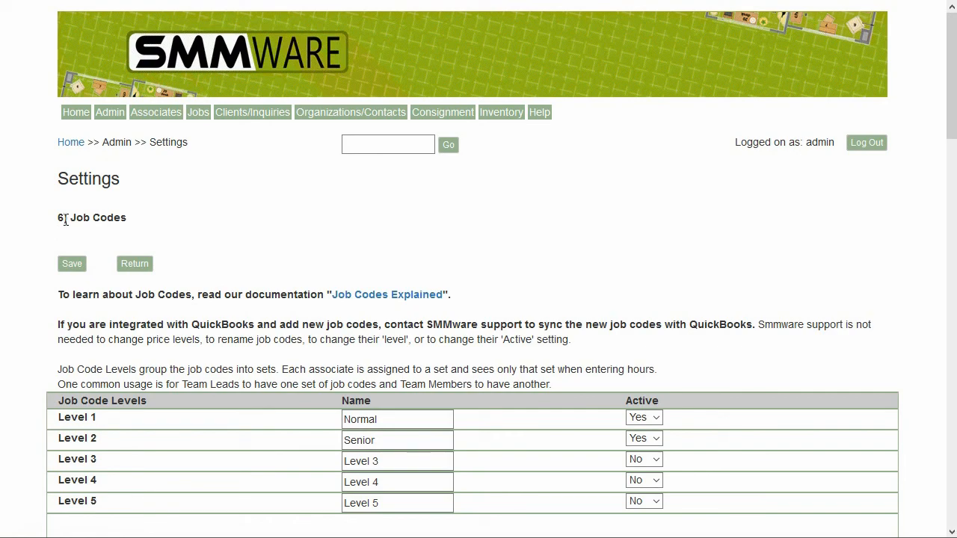
- Examine the QBO Item choices for the De-Cluttering - Associate job code without changing the selection
scroll(326, 247, "down", 7)
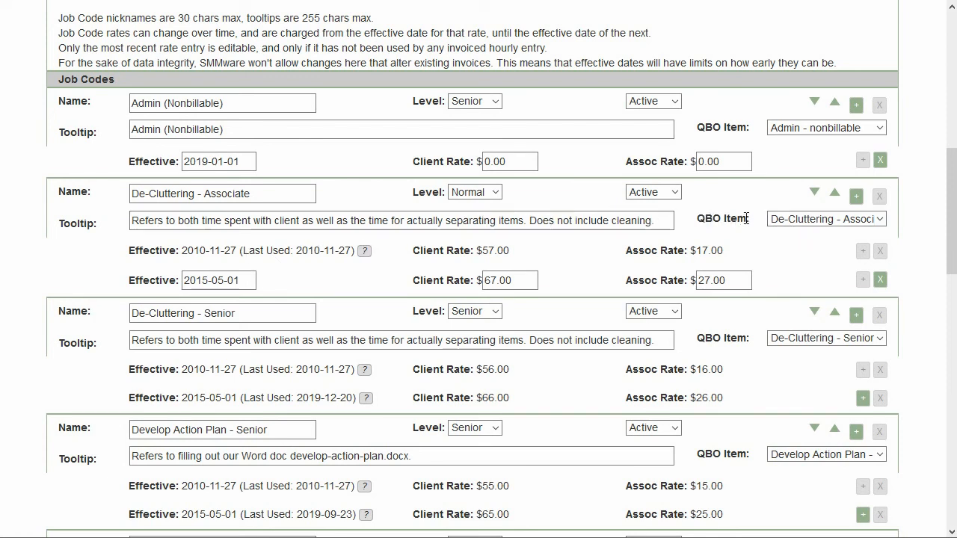
left_click_drag(749, 218, 700, 218)
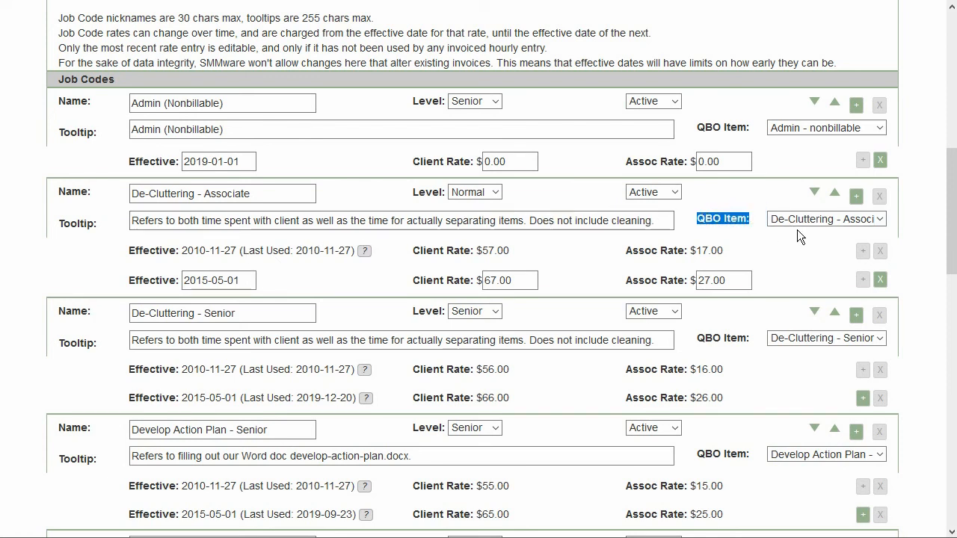
left_click(877, 219)
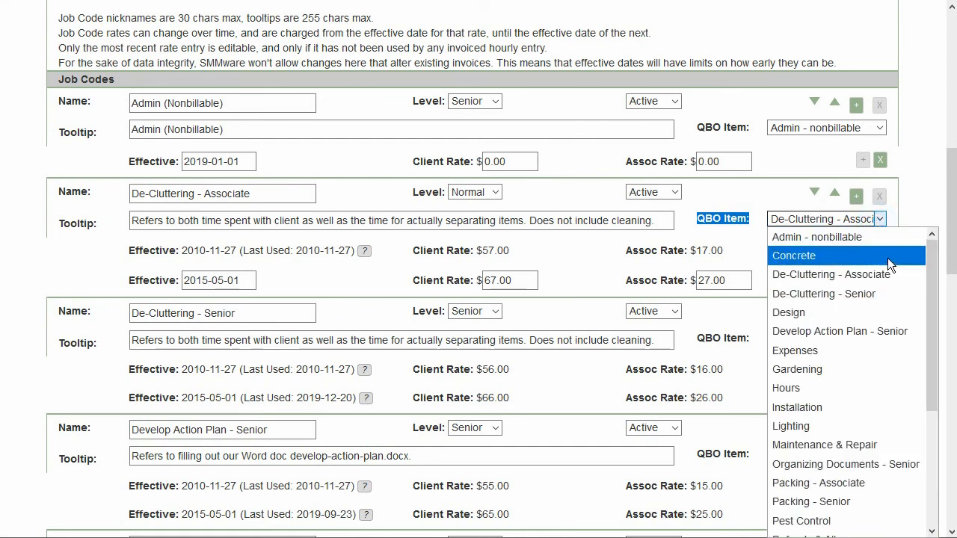
mouse_move(884, 351)
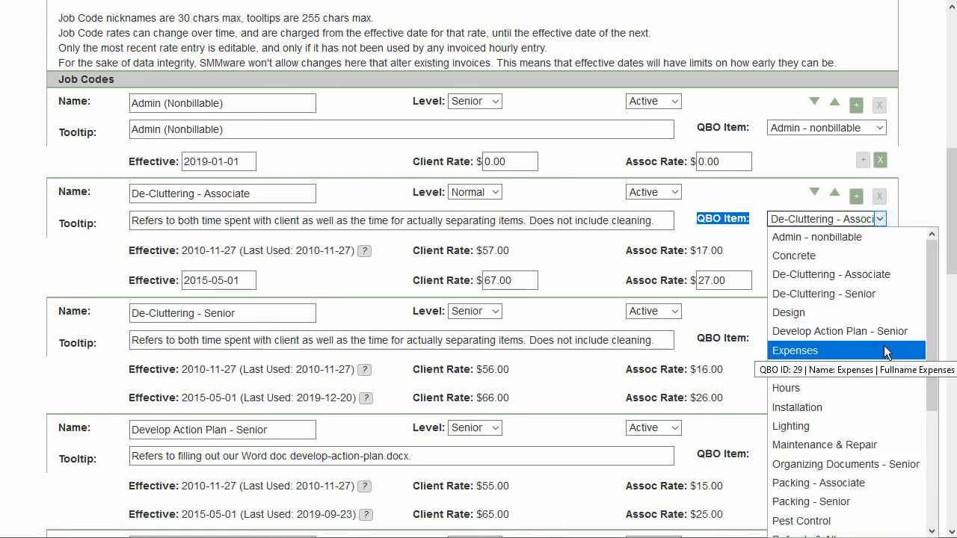
left_click(921, 163)
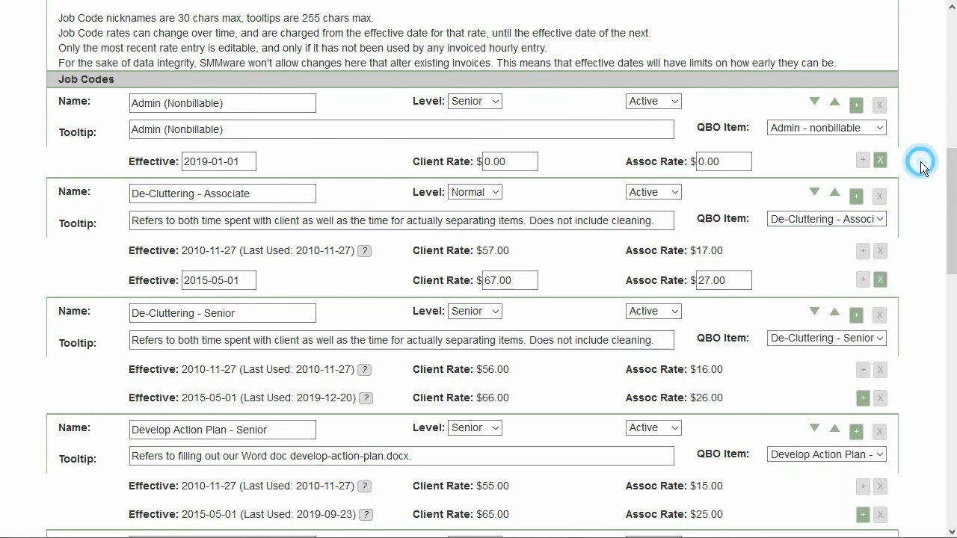